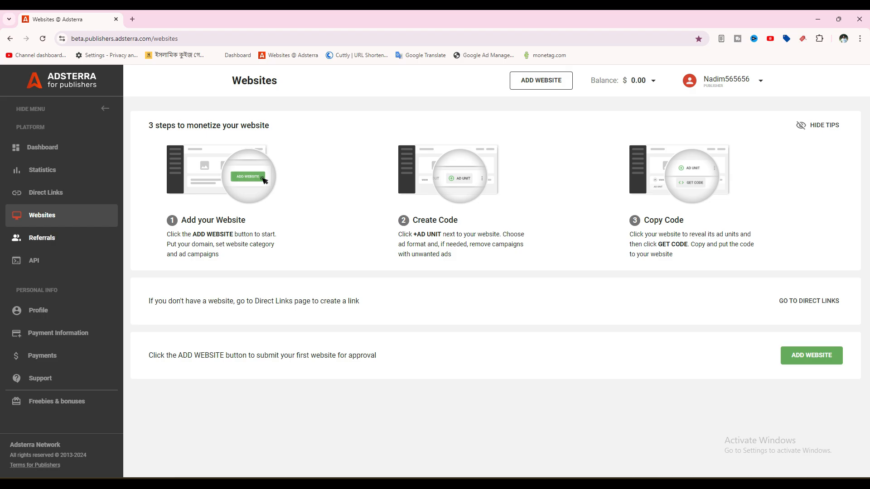
Step: Generate the Adsterra referral invite link and select it for copying
click(42, 238)
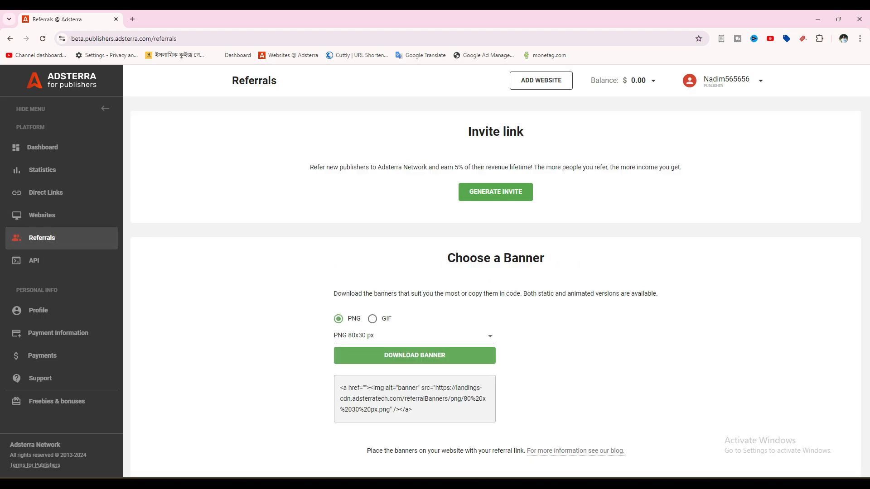
click(495, 192)
triple_click(456, 195)
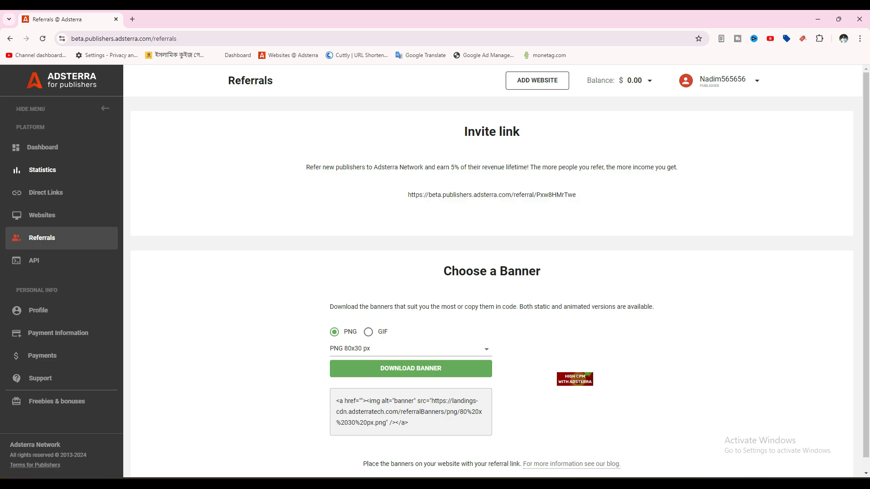
Step: Visit Statistics, hide Google Ad Manager and bring up the Adsterra & Monetag Free Course slides
click(42, 170)
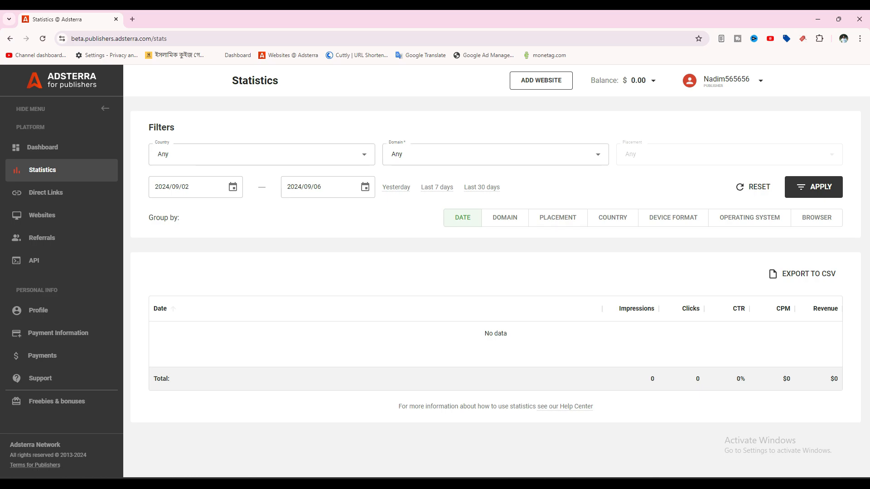
click(435, 484)
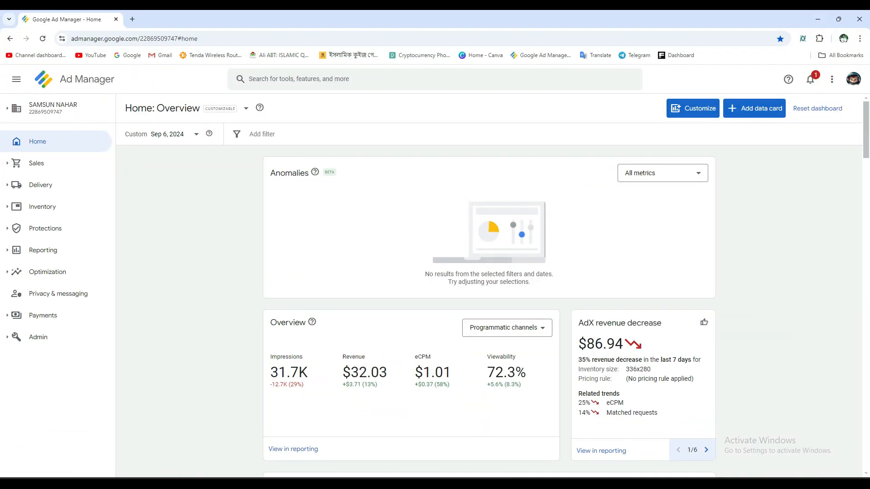
click(818, 19)
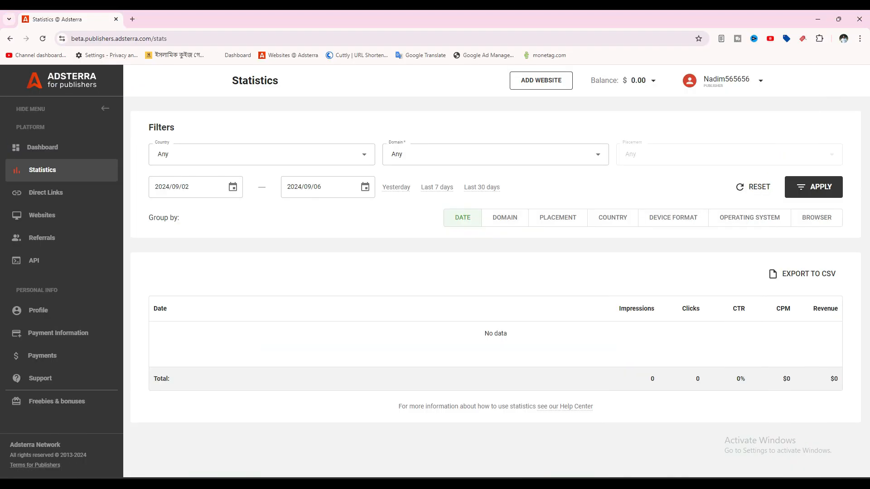
click(415, 484)
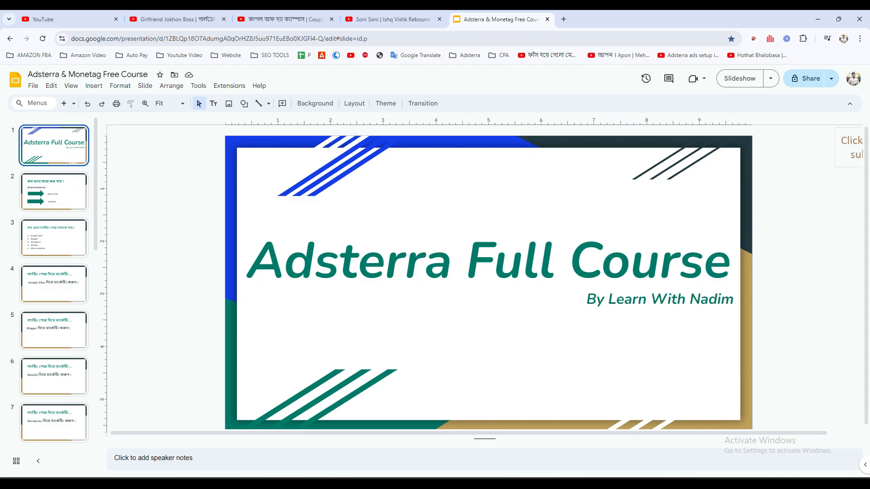
Step: Clear a stray highlight on the title slide and go to slide 2
drag(252, 263, 424, 262)
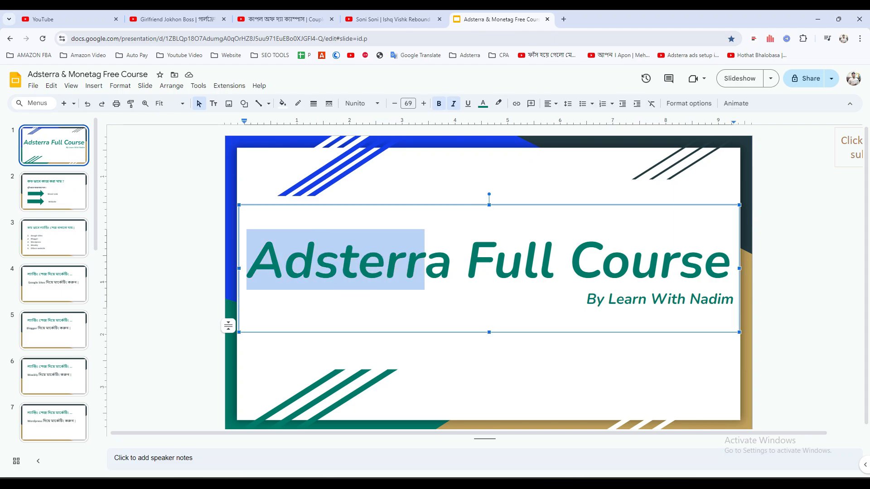
click(426, 263)
click(426, 362)
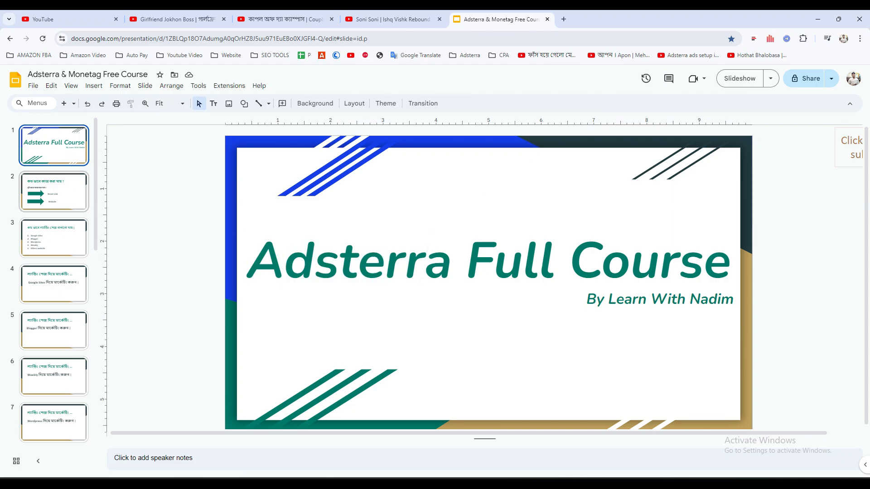
click(54, 192)
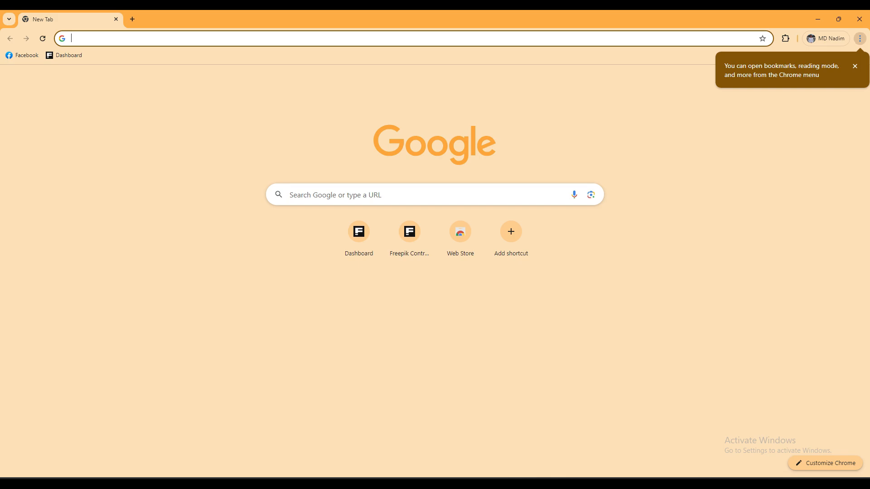
Step: Load the pasted referral sign-up page and erase the autofilled e-mail and password
key(Return)
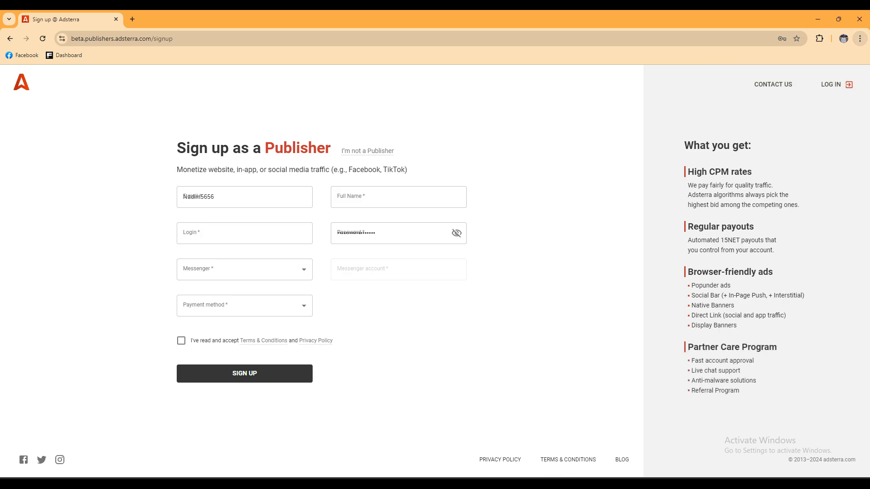
drag(230, 197, 181, 197)
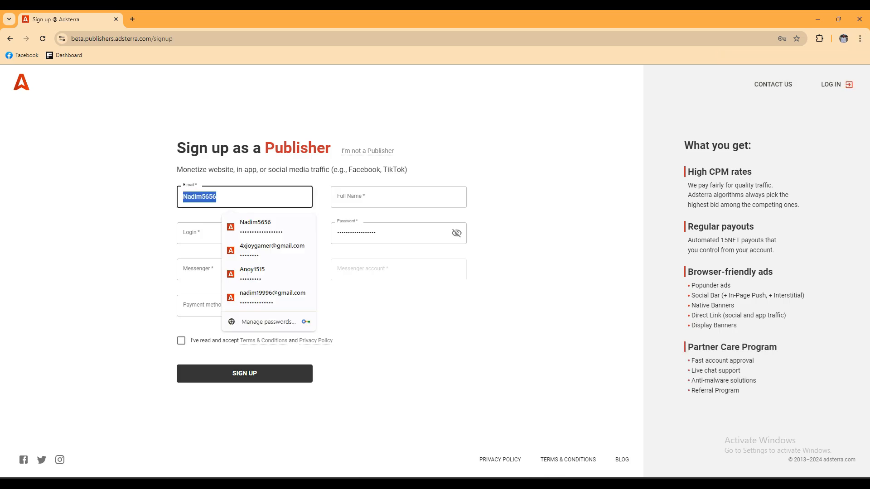
key(BackSpace)
drag(380, 233, 331, 233)
key(BackSpace)
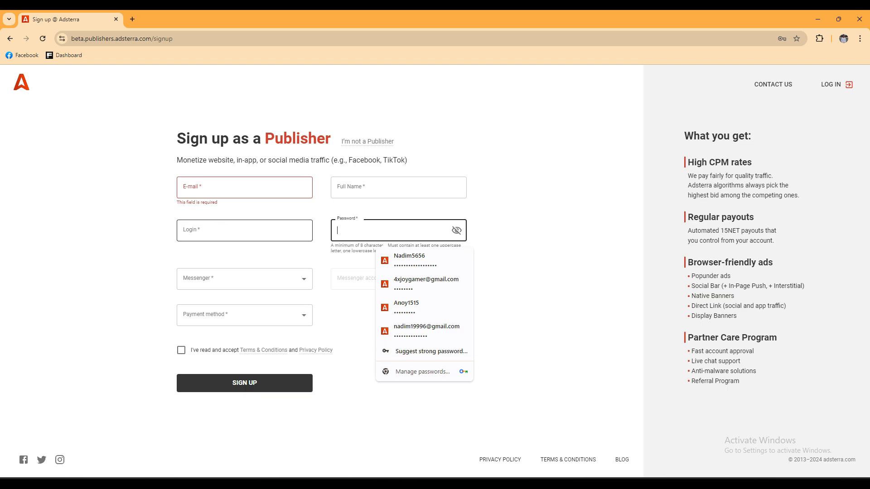
Step: Dismiss the autofill suggestion lists and move on to the Full Name field
click(323, 258)
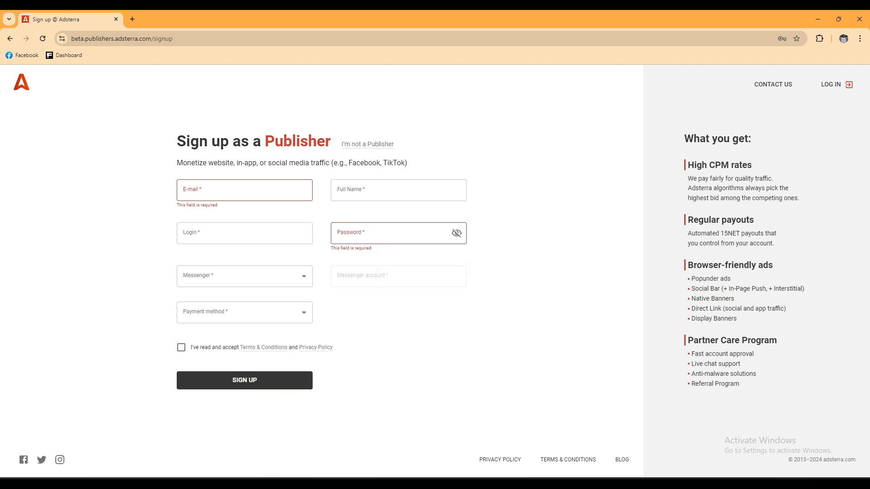
click(245, 191)
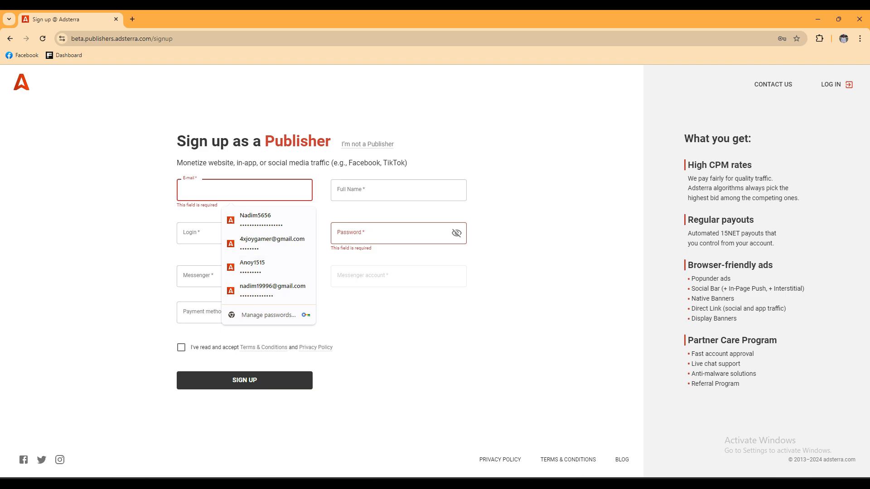
click(353, 308)
click(245, 190)
click(354, 307)
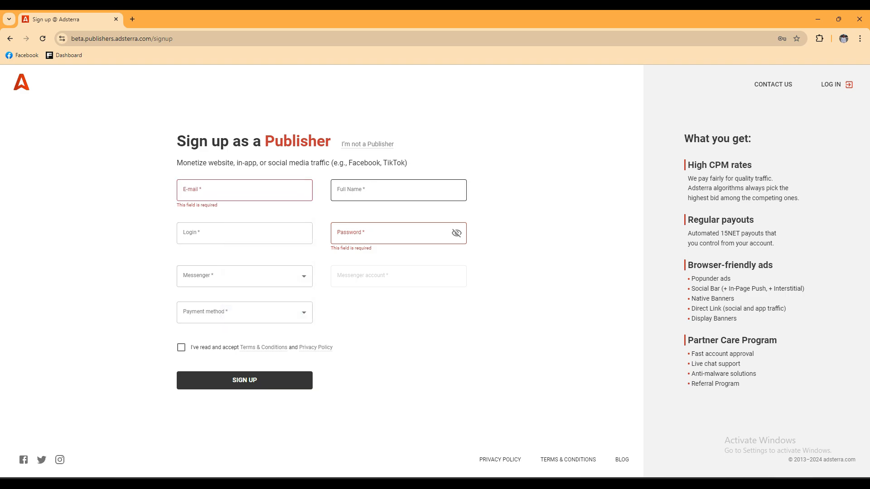
click(399, 190)
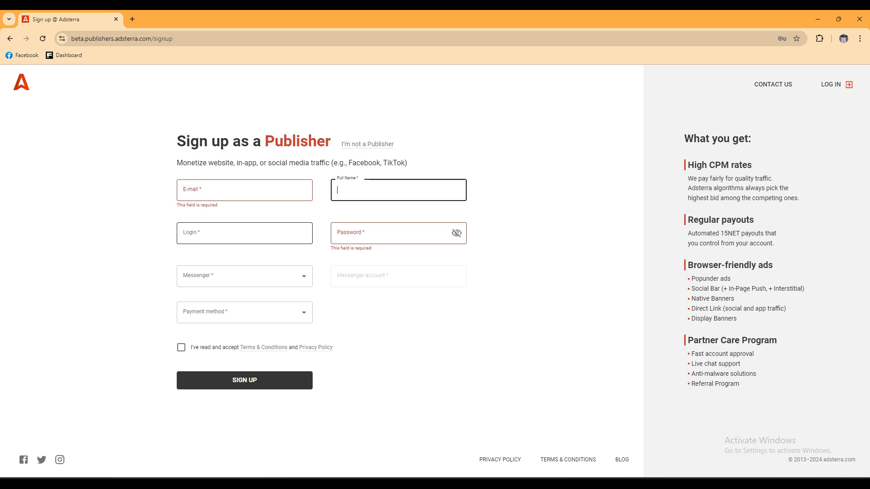
Step: Enter a username in the sign-up Login field
click(245, 233)
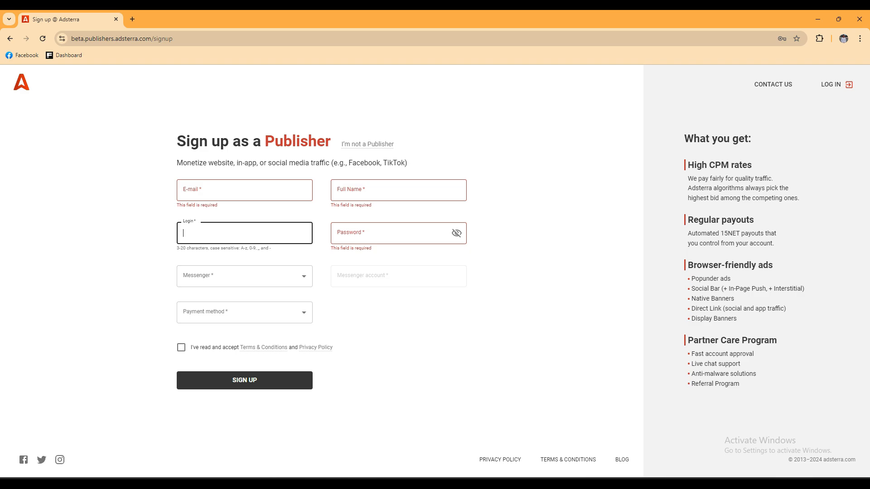
drag(174, 220, 188, 249)
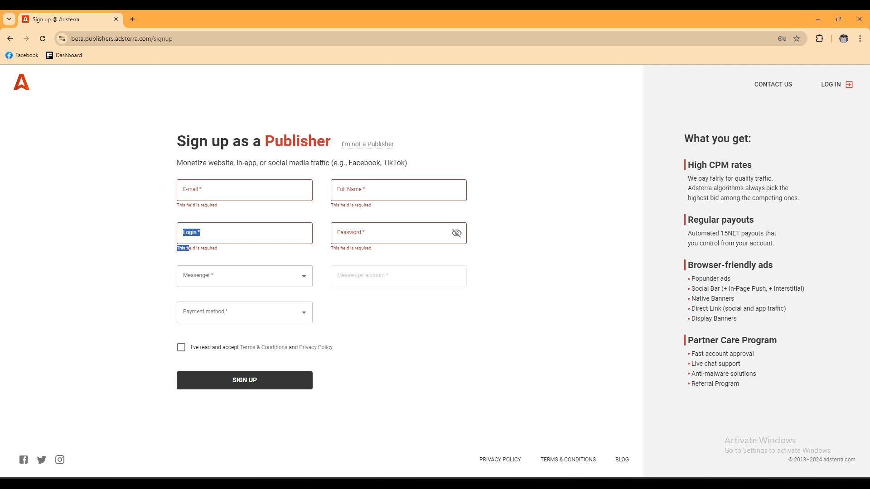
click(204, 233)
click(167, 250)
click(204, 233)
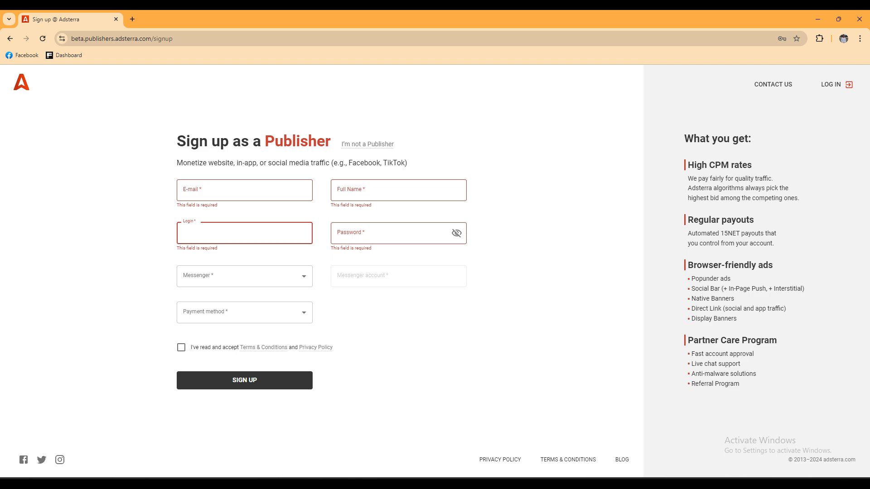
text(nadim)
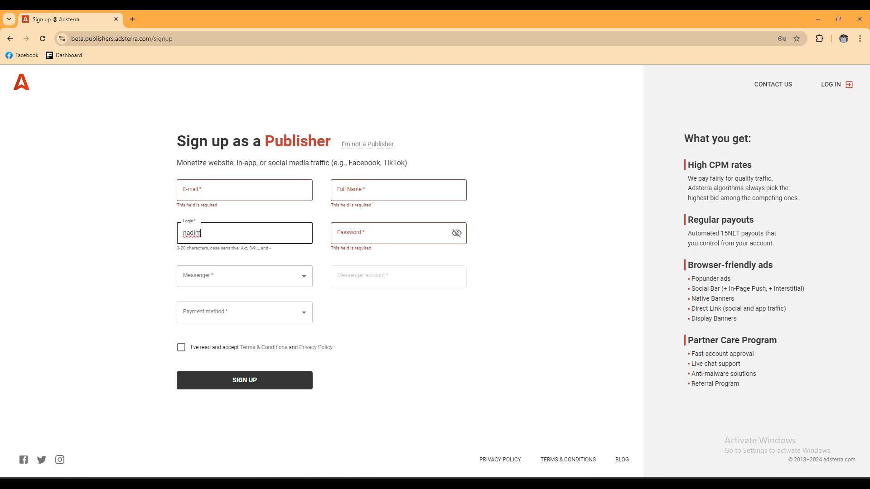
text(345)
Step: Capitalise the login's first letter and strip the unsupported trailing characters so it validates
key(ctrl+a)
key(Right)
key(BackSpace)
text(N)
click(214, 233)
text(@#)
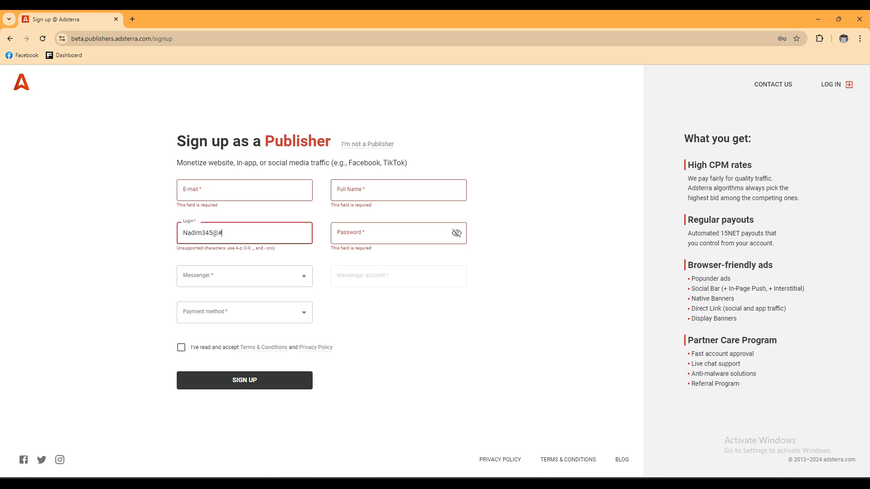
text(4)
key(shift+Left)
key(shift+Left)
key(shift+Left)
key(BackSpace)
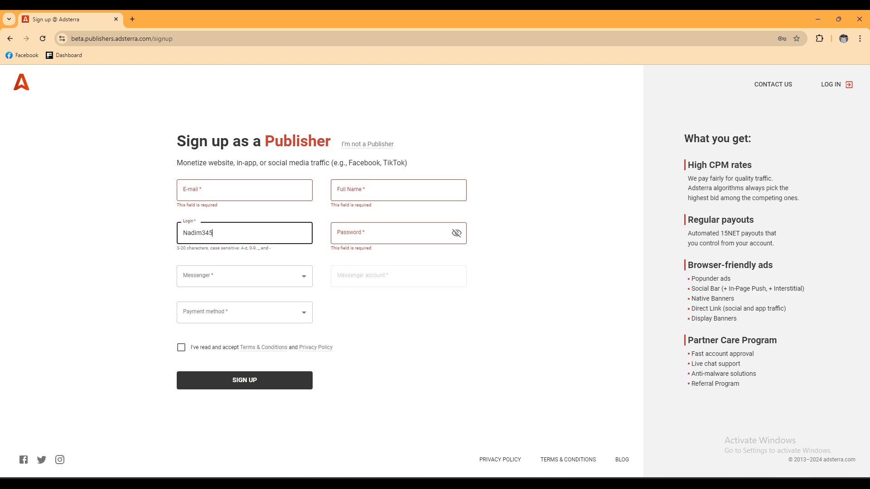
click(544, 253)
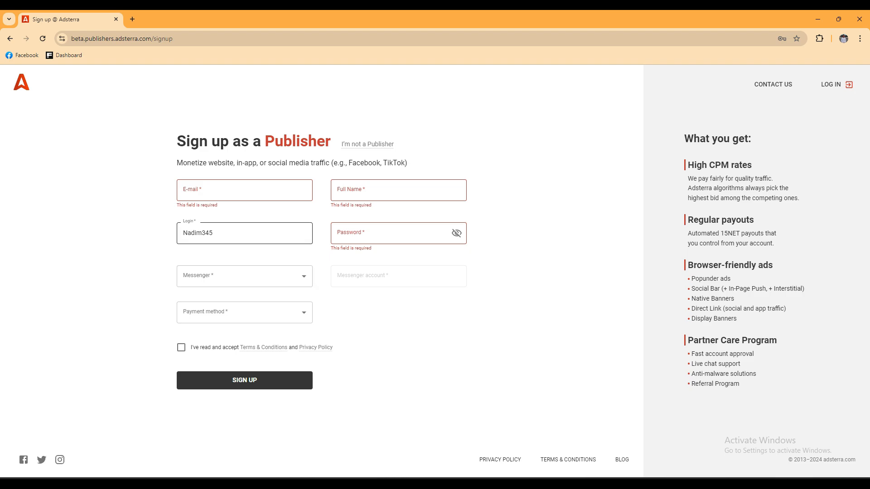
click(197, 233)
key(ctrl+a)
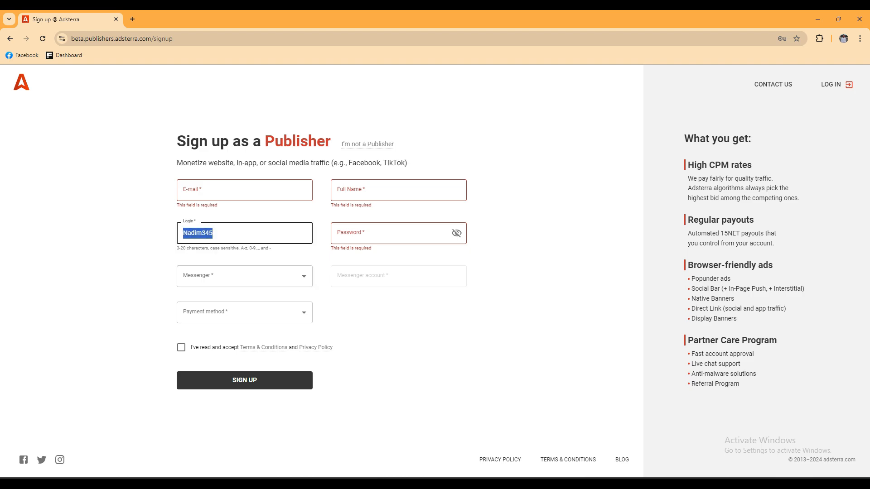
click(213, 233)
Step: Reveal the Password field and type an account password with letters, digits and symbols
click(385, 232)
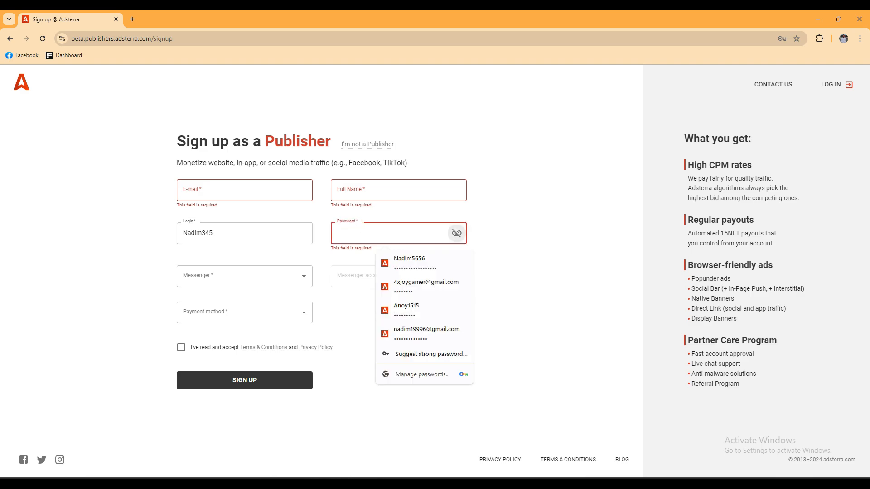
click(456, 233)
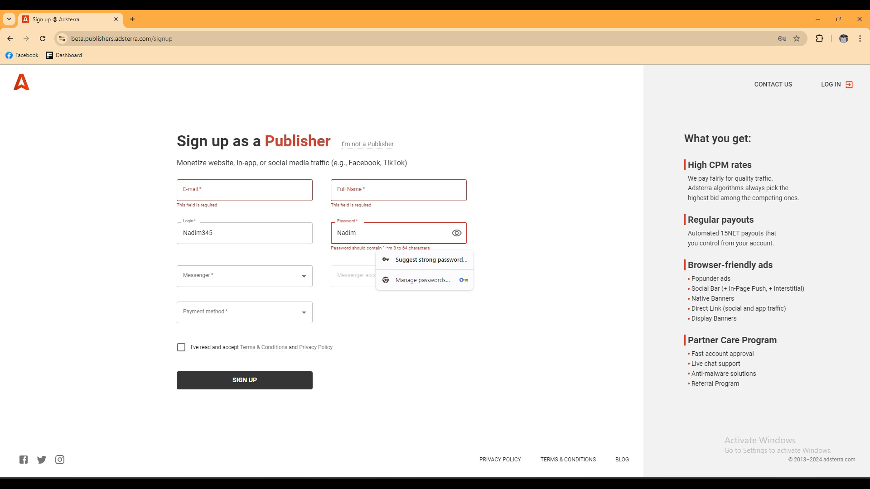
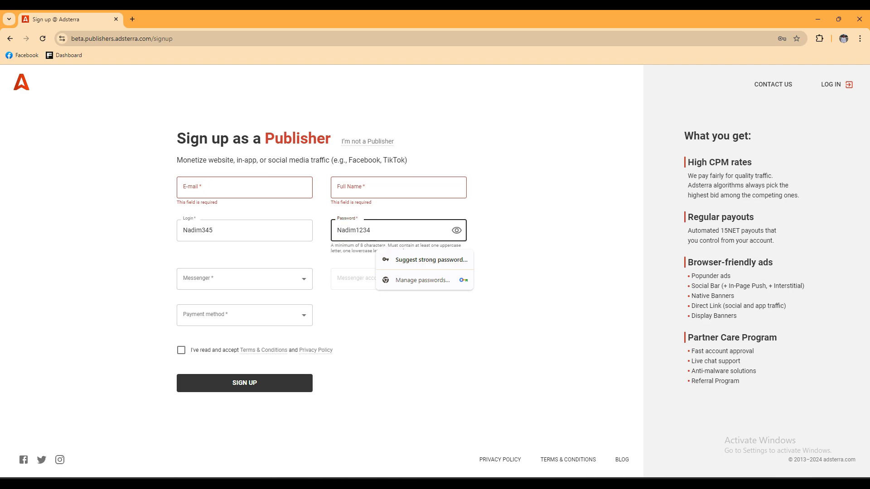
click(512, 236)
drag(390, 232, 336, 231)
click(407, 231)
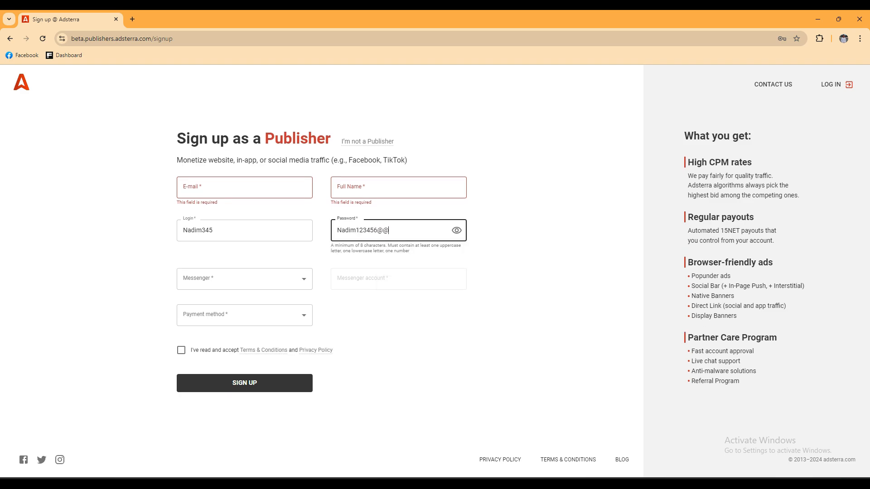
drag(390, 231, 310, 231)
click(408, 231)
click(244, 279)
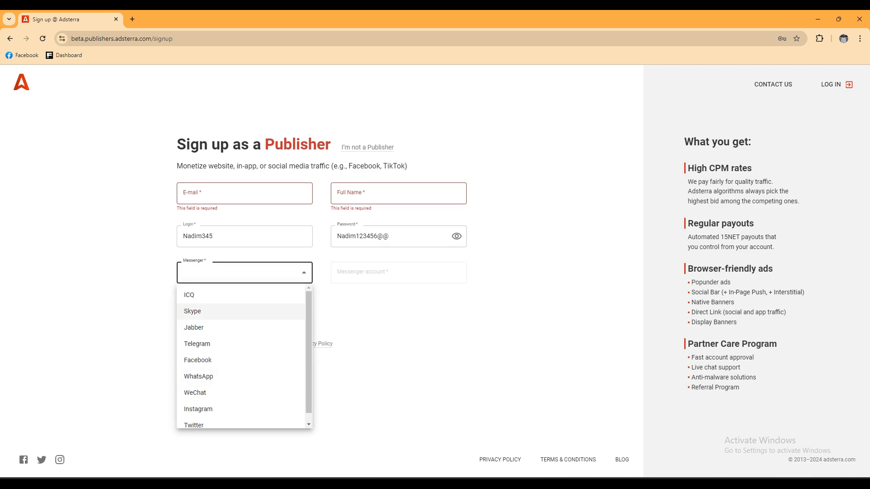
Step: Choose WhatsApp as messenger and enter the WhatsApp phone number as the messenger account
scroll(241, 307, down, 1)
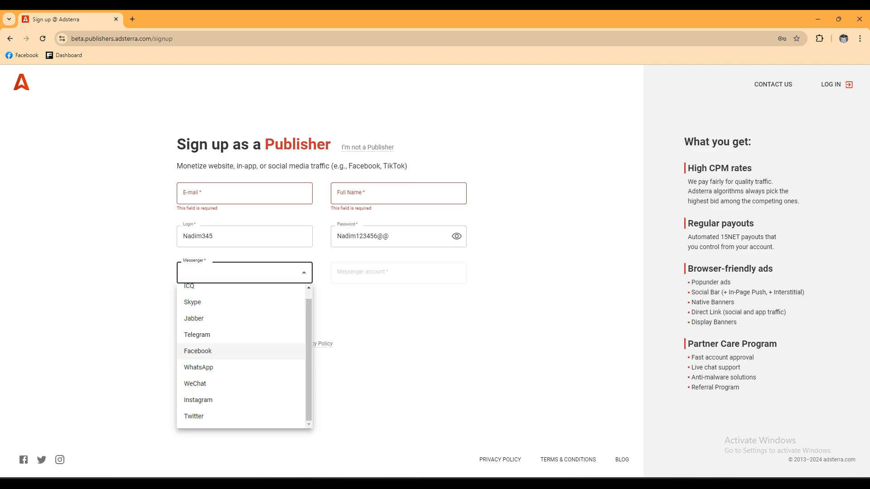
scroll(241, 356, up, 1)
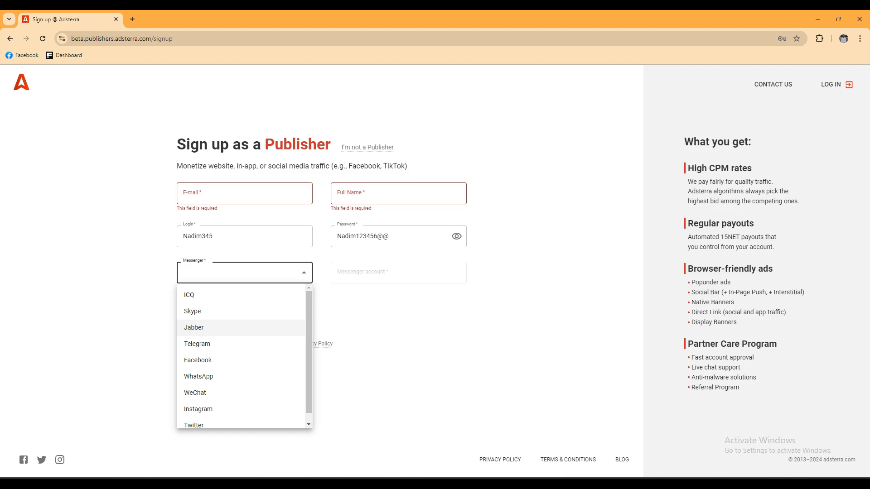
scroll(240, 362, down, 1)
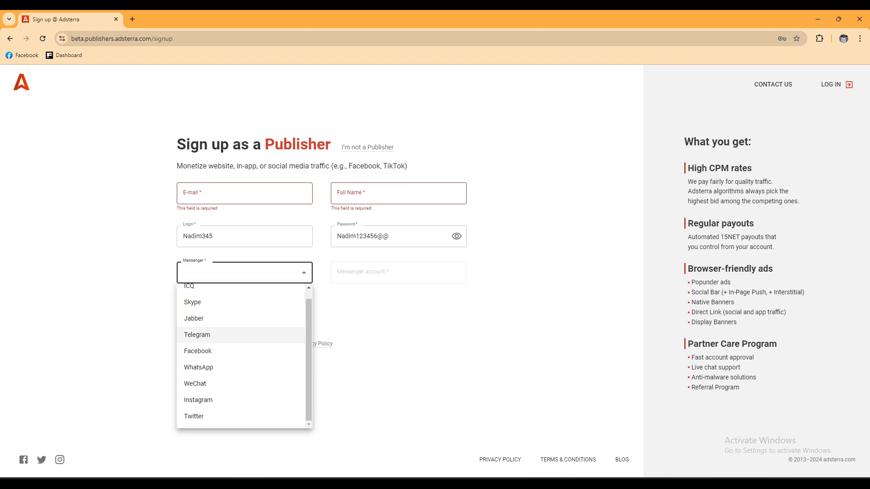
click(199, 367)
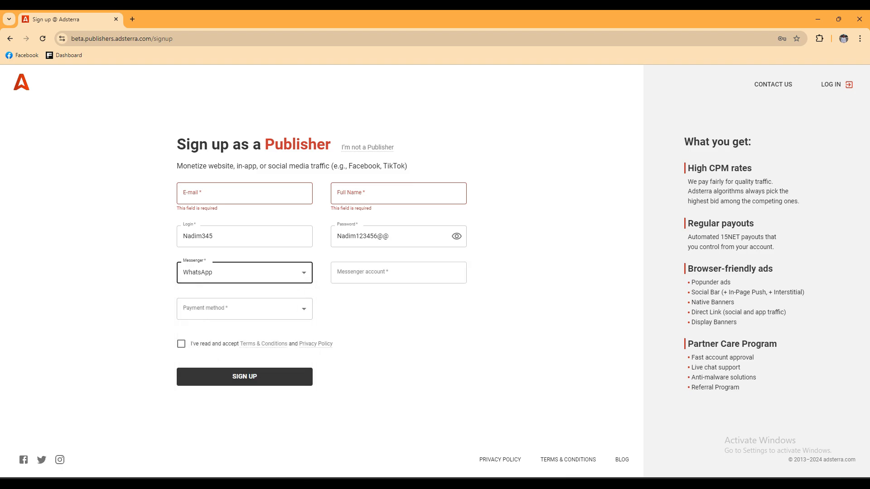
click(390, 273)
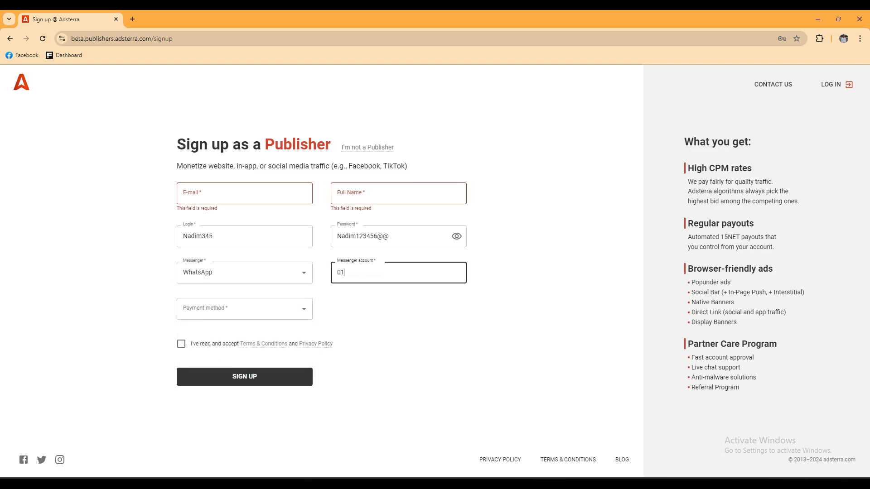
key(Tab)
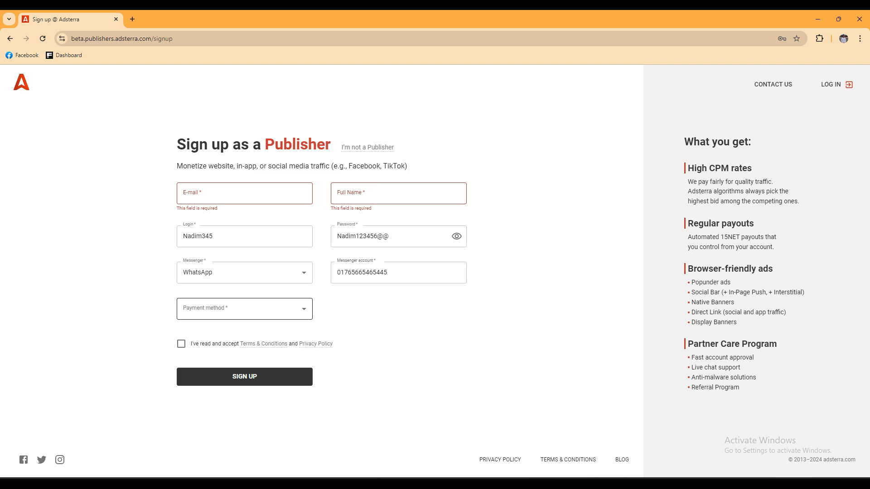
Step: Leave Payment method unchosen and tick the Terms & Conditions and Privacy Policy checkbox
click(244, 309)
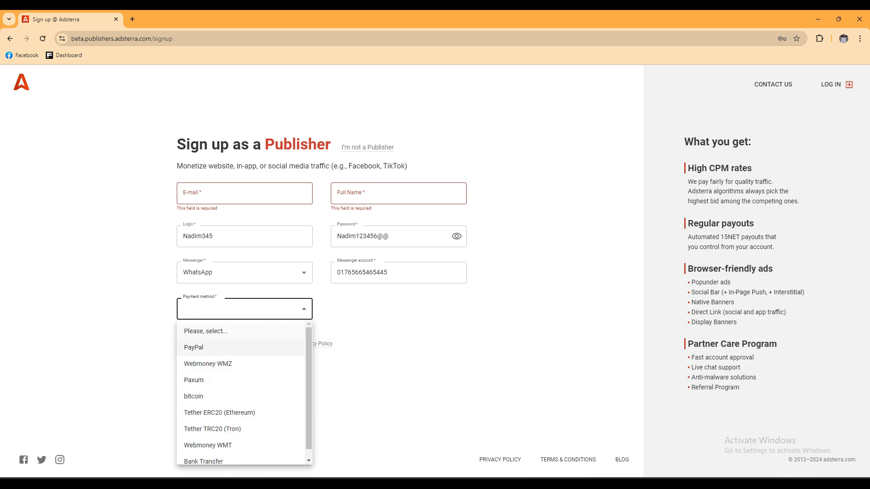
scroll(244, 392, down, 1)
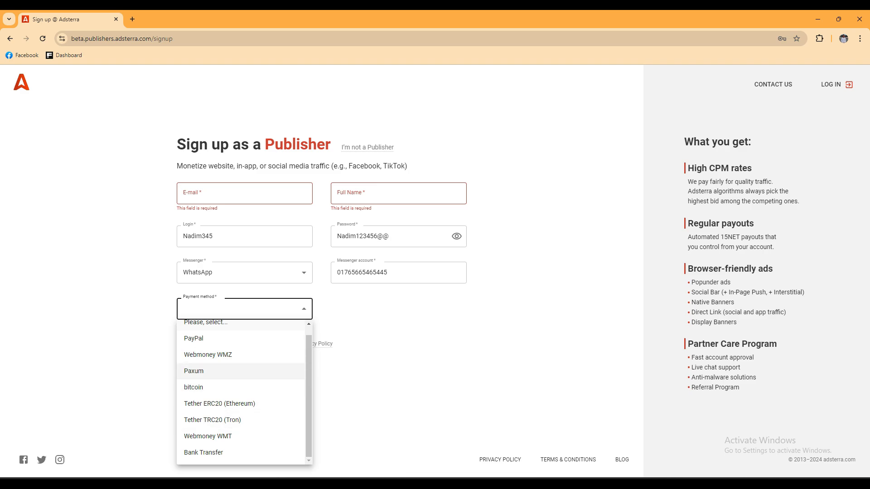
click(385, 371)
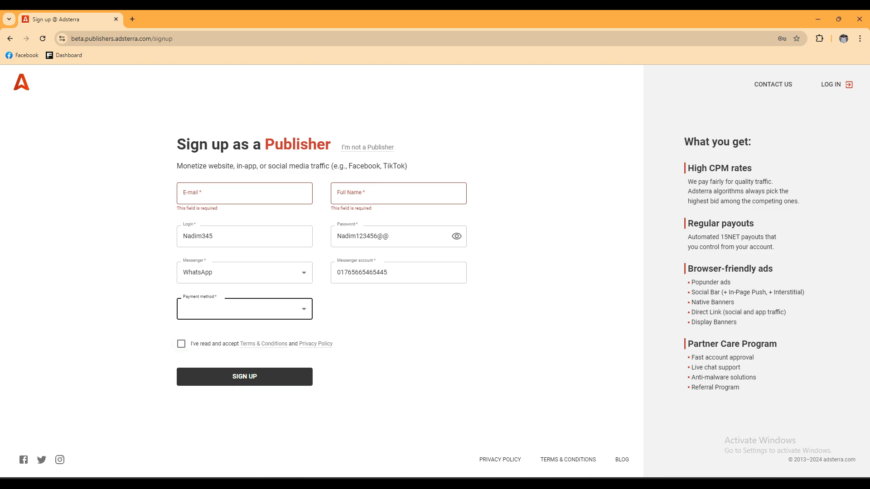
key(Tab)
key(space)
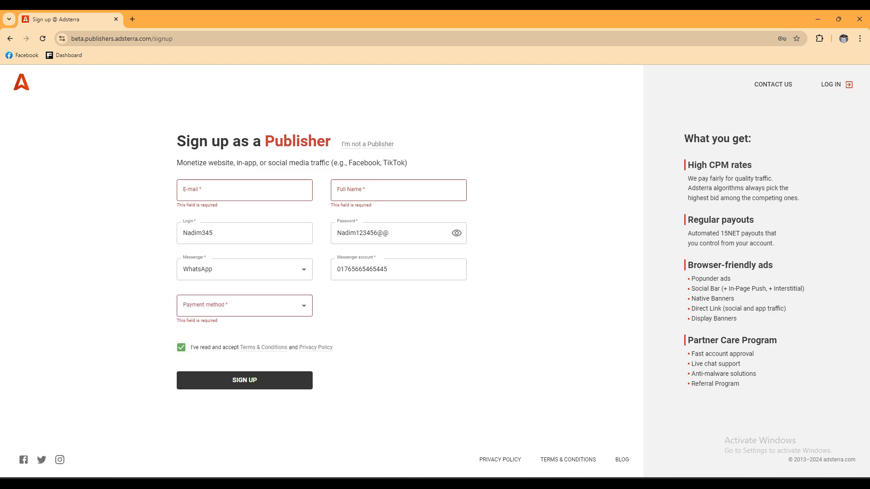
Step: View the Terms & Conditions page, then close it and the sign-up window
click(263, 347)
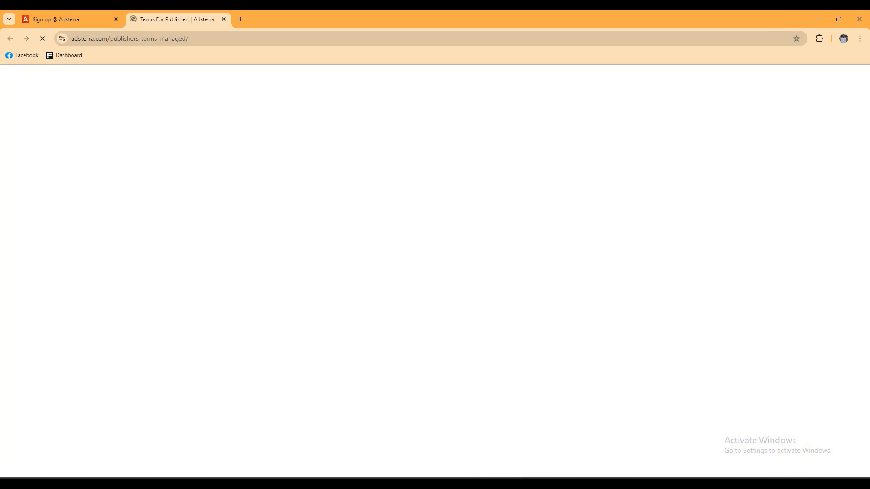
click(223, 19)
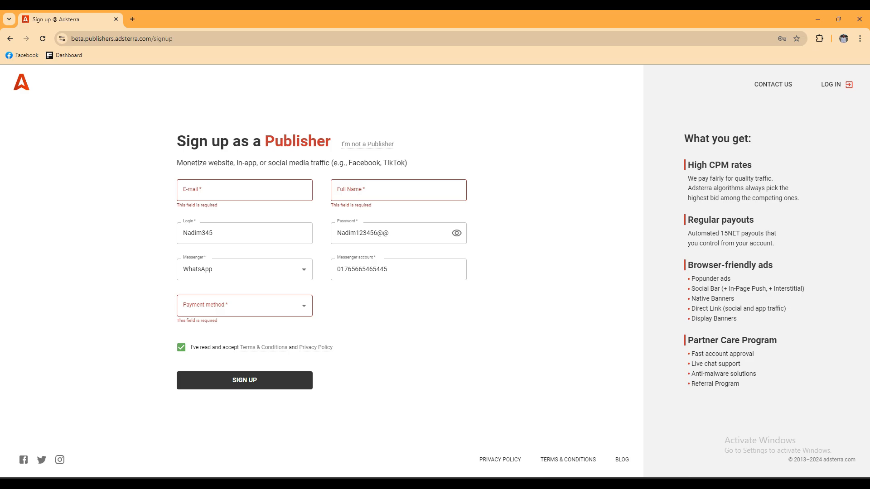
click(859, 19)
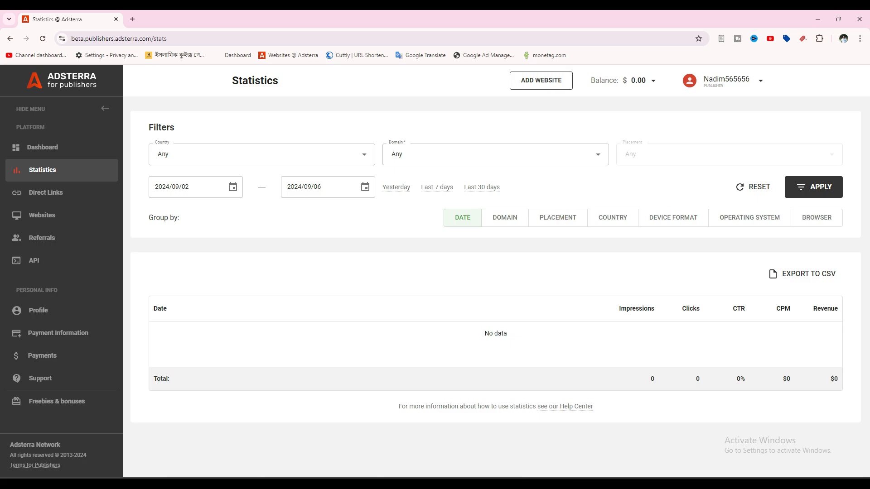
Step: Confirm the profile still uses WhatsApp as messenger, then go to Payment Information
click(761, 81)
click(735, 100)
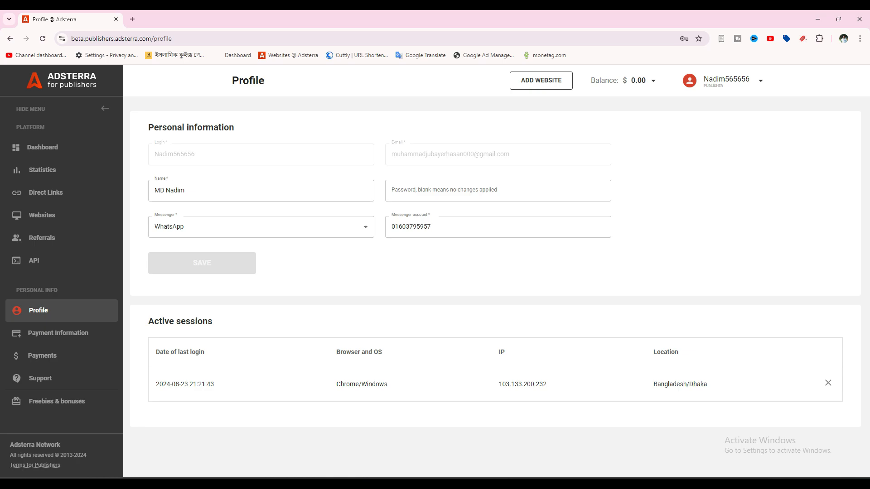
click(261, 227)
click(261, 227)
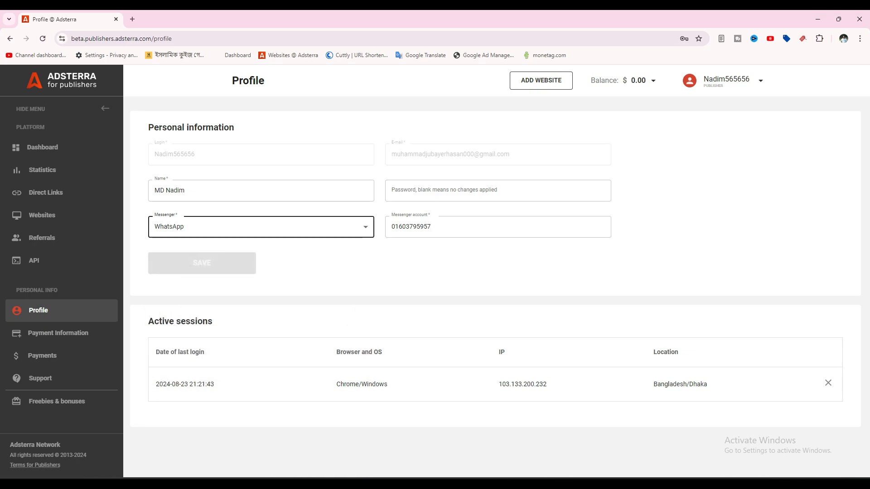
click(58, 333)
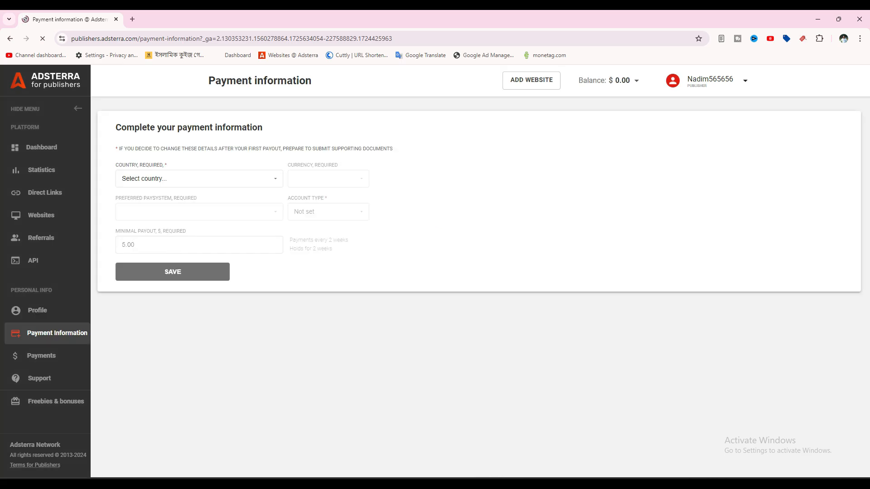
Step: Choose Bangladesh as country and USD as currency, then browse the paysystem list
click(199, 179)
scroll(199, 228, down, 4)
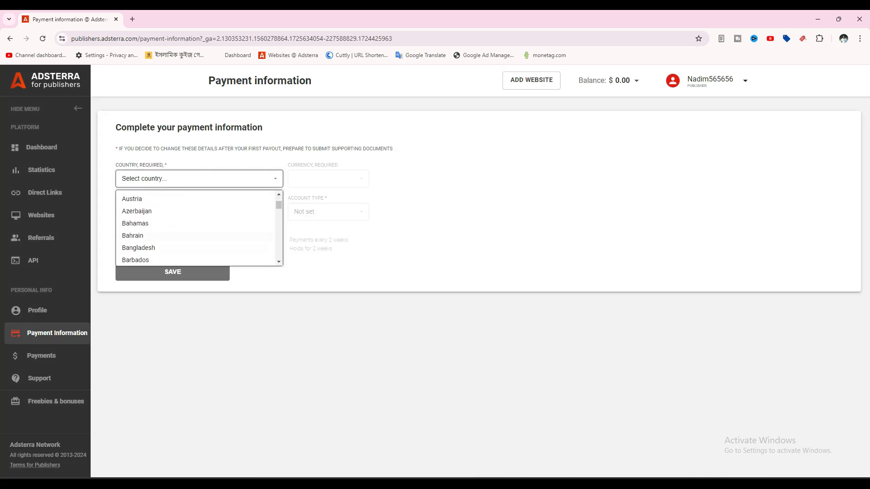
click(138, 248)
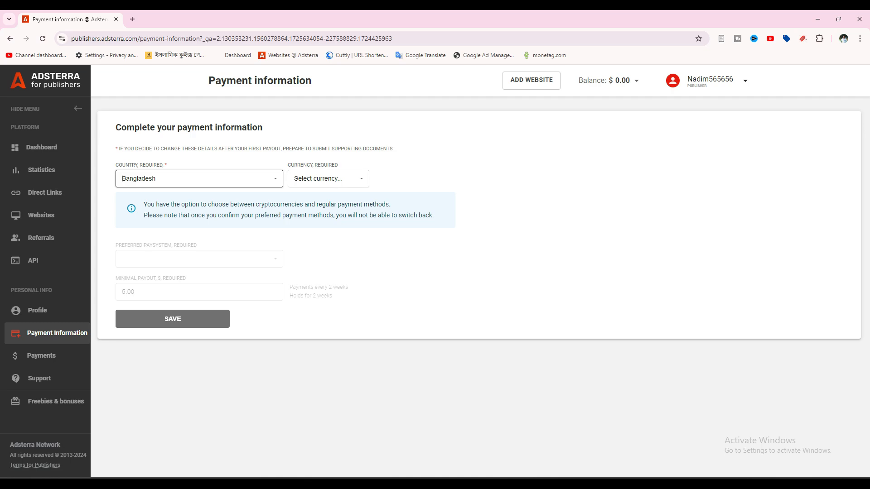
click(328, 179)
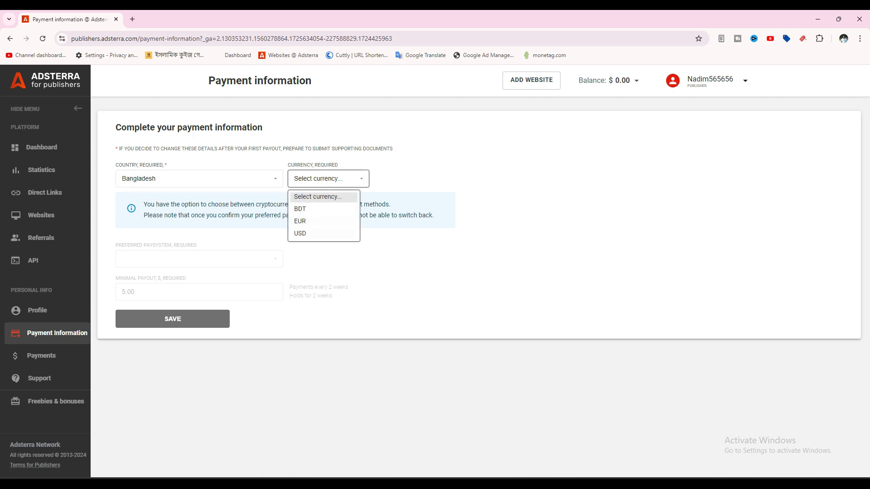
click(317, 233)
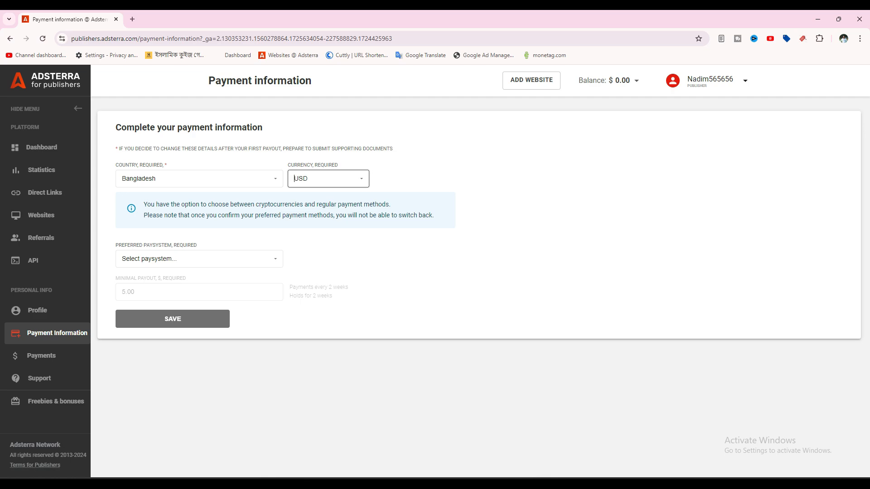
click(199, 259)
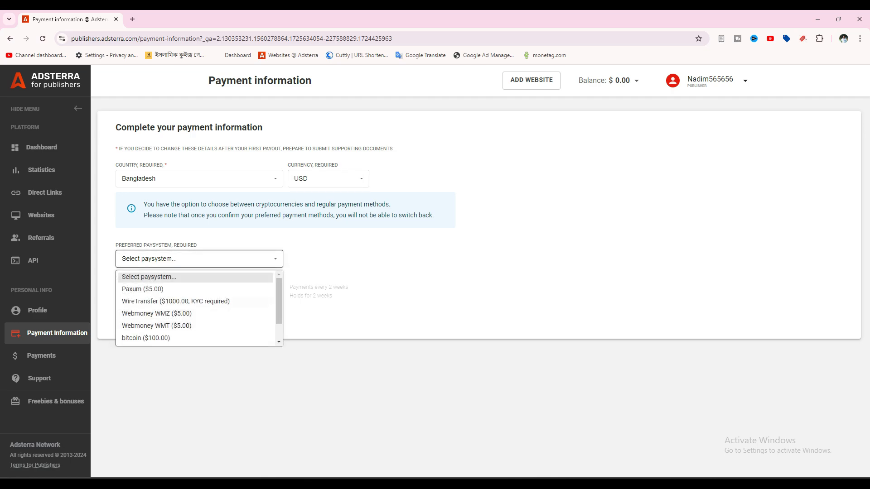
scroll(194, 308, down, 1)
scroll(195, 308, up, 1)
scroll(195, 326, down, 1)
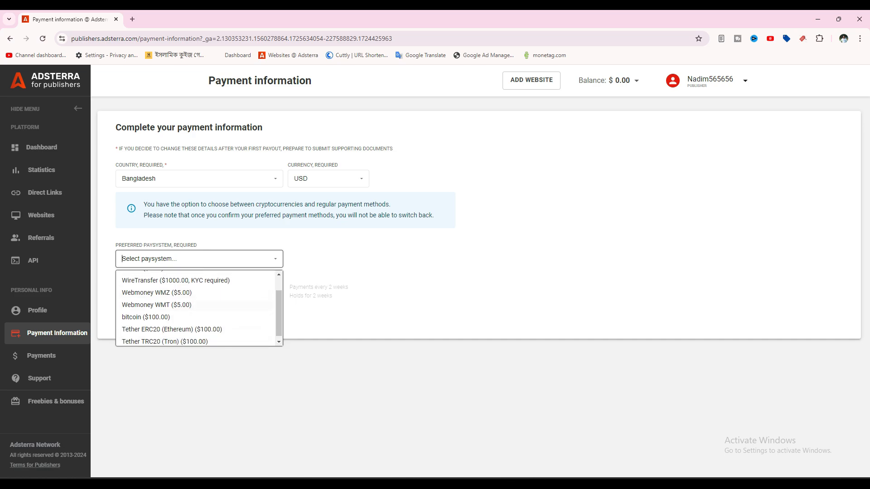
scroll(195, 308, up, 1)
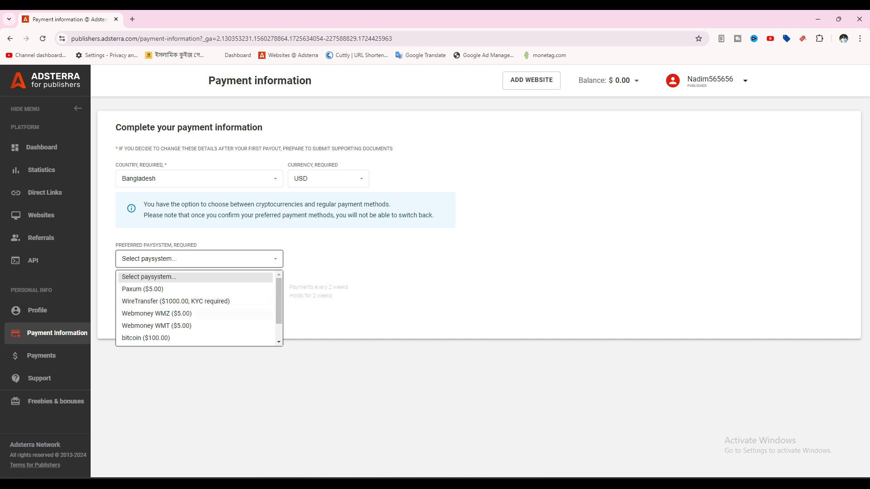
Step: Choose Webmoney WMZ as the paysystem with an Individual account type, checking the 5.00 minimal payout
click(156, 314)
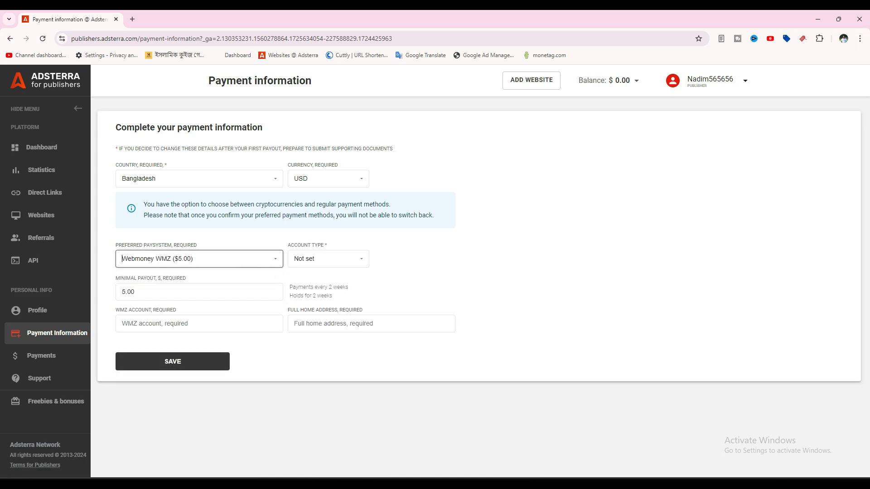
click(328, 259)
click(307, 289)
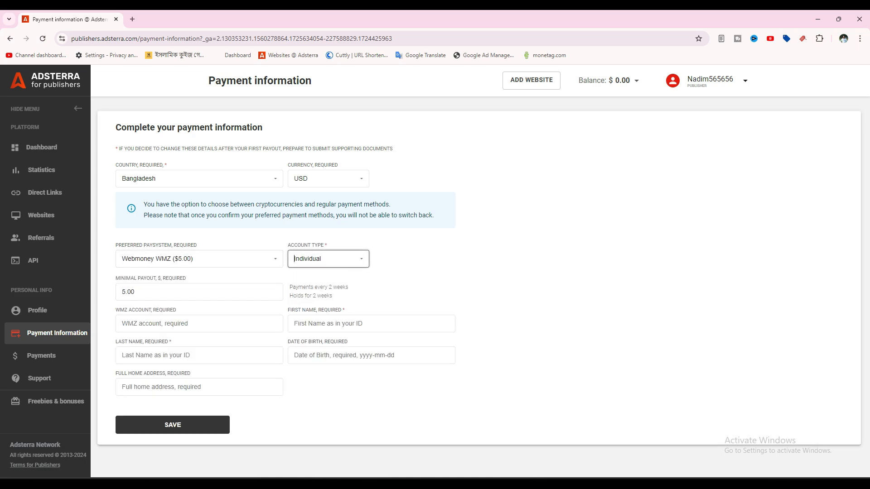
click(134, 292)
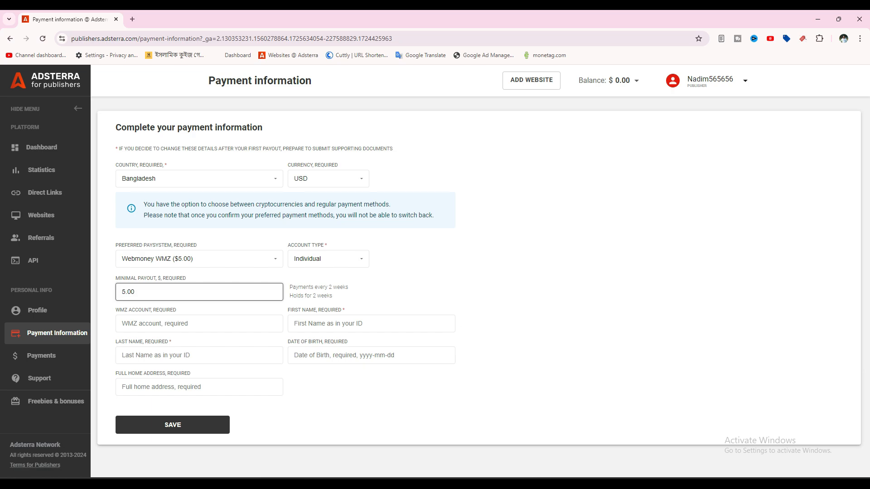
double_click(135, 292)
click(135, 292)
Step: Go through the WMZ account, name, birth date and home address fields, then reopen the paysystem list
click(122, 323)
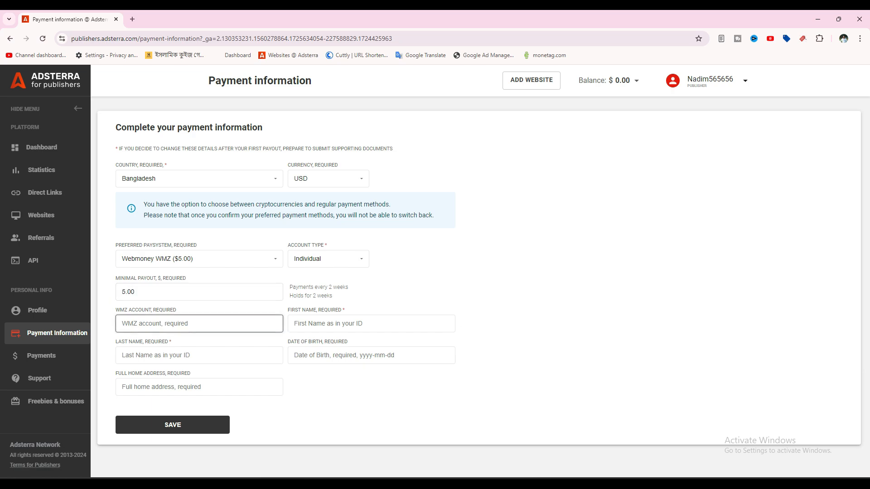
click(294, 324)
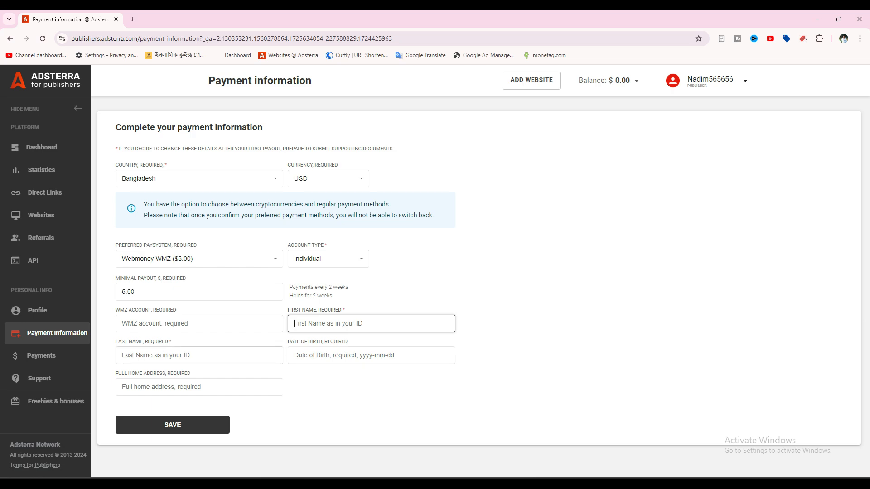
click(134, 355)
click(312, 324)
click(134, 355)
click(312, 324)
click(200, 355)
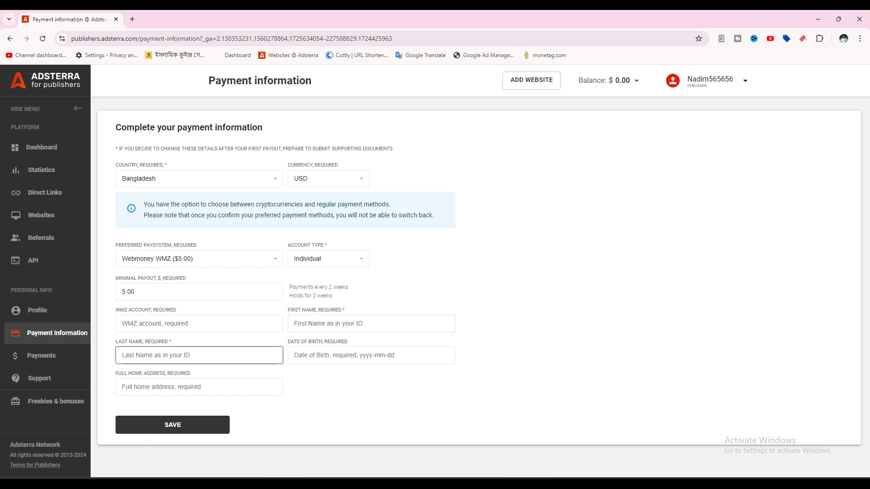
click(372, 355)
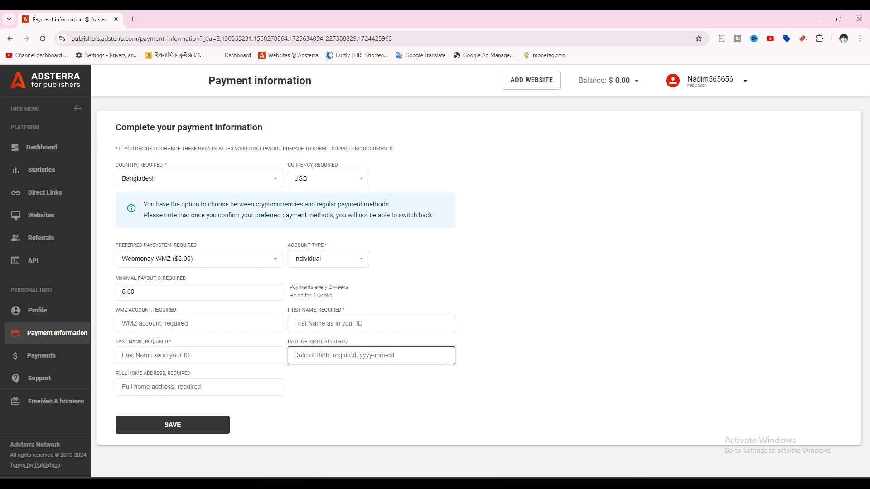
click(122, 387)
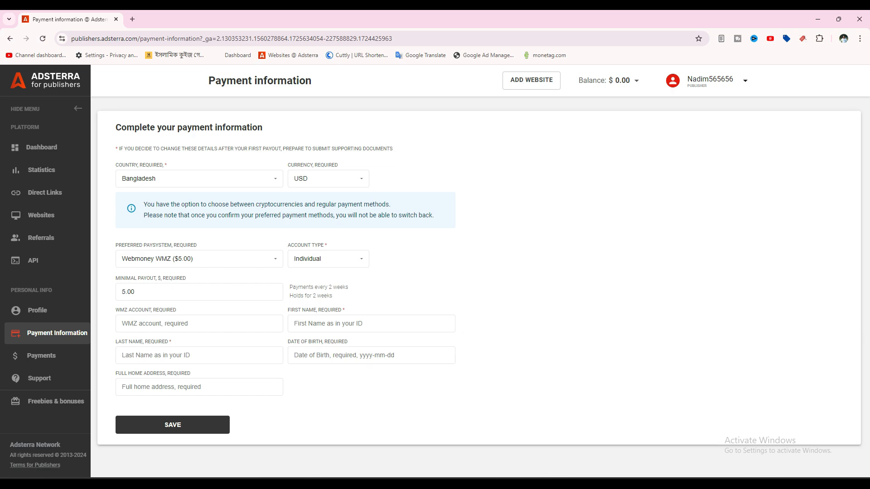
click(199, 387)
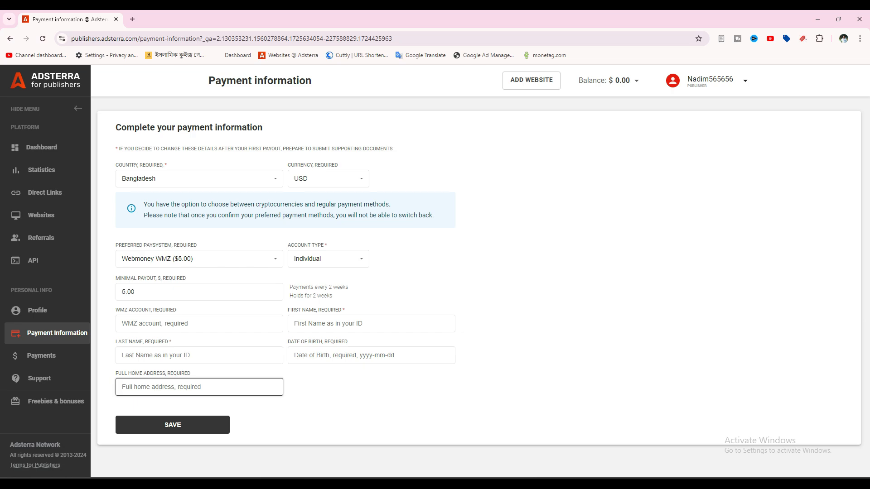
click(199, 259)
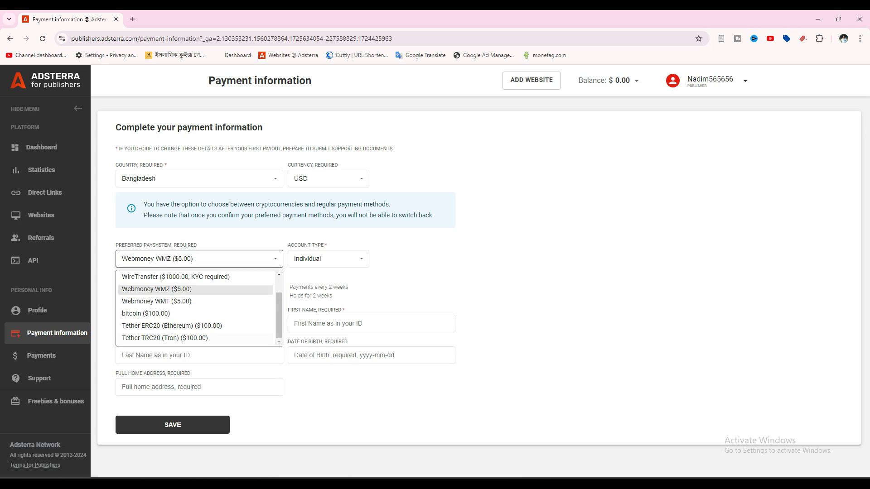
Step: Pick Tether TRC20 (Tron) with its 100.00 minimal payout, then return to the Google Slides deck
click(164, 337)
drag(143, 292, 120, 292)
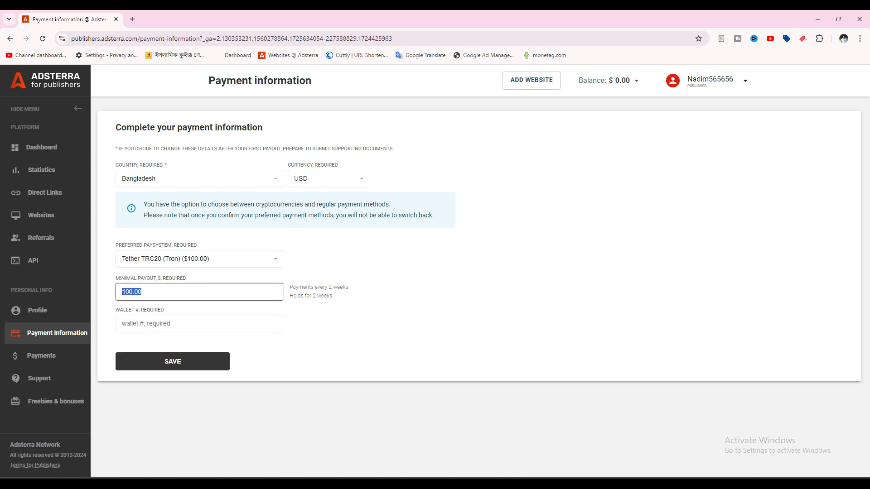
click(163, 292)
click(181, 323)
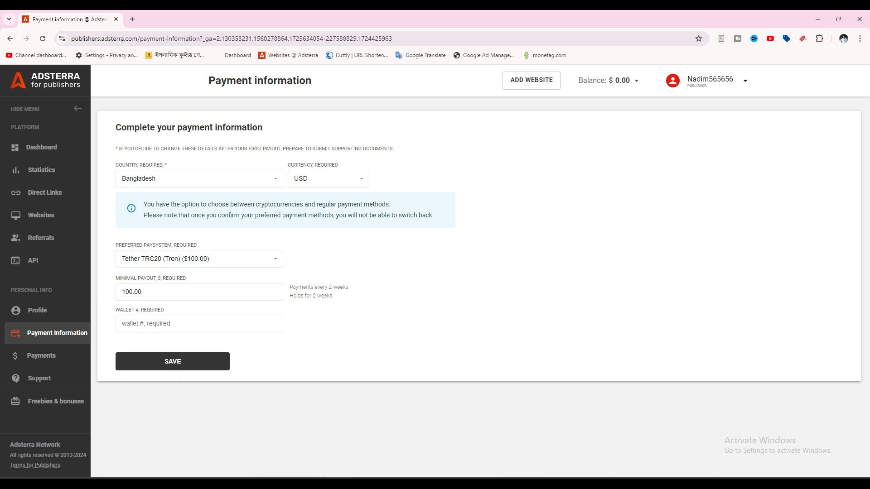
key(alt+Tab)
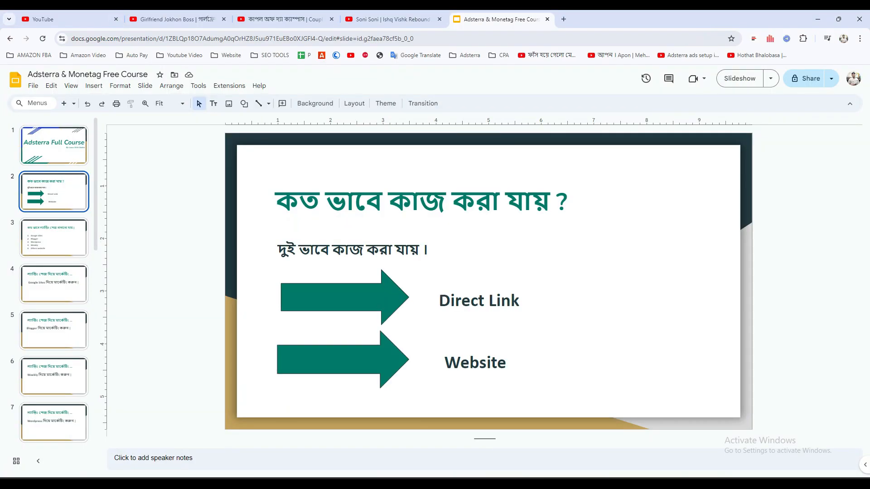
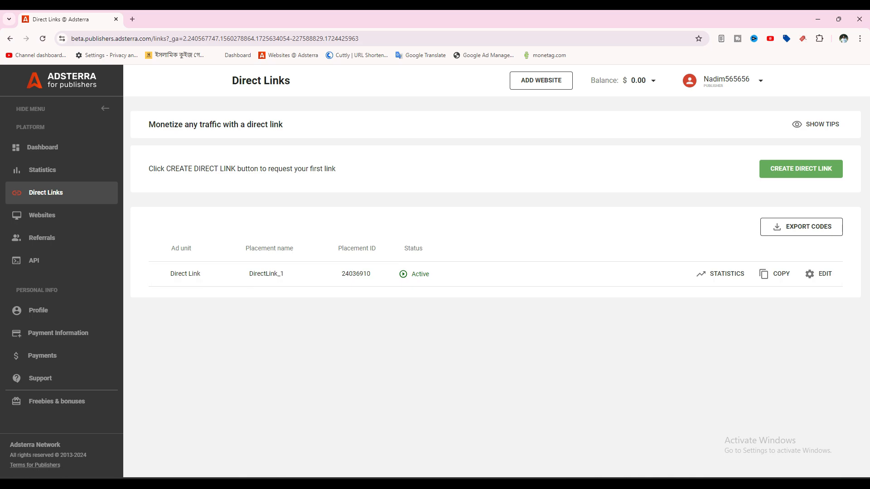
Step: Show and hide the Direct Links tips, then bring up the Add new direct link form
click(815, 125)
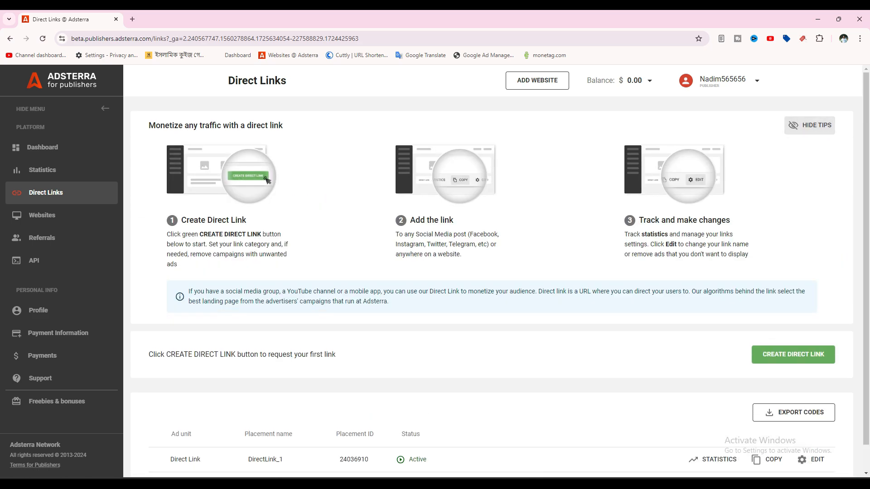
click(816, 125)
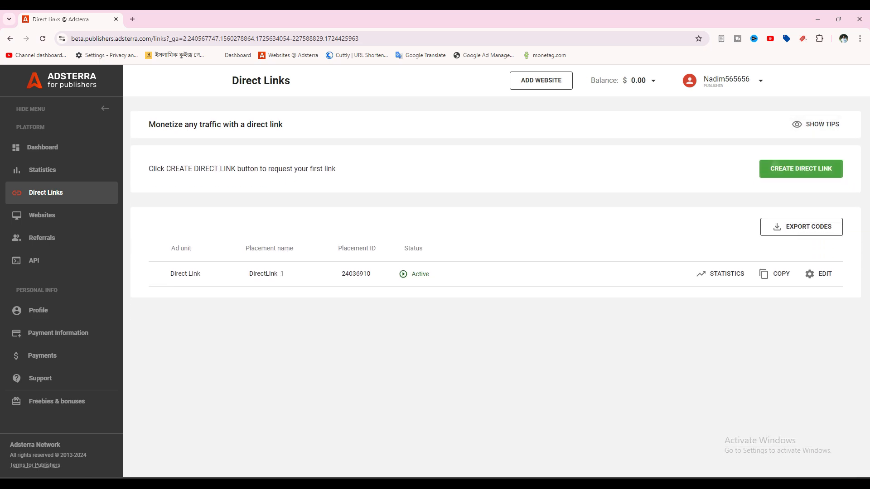
click(775, 164)
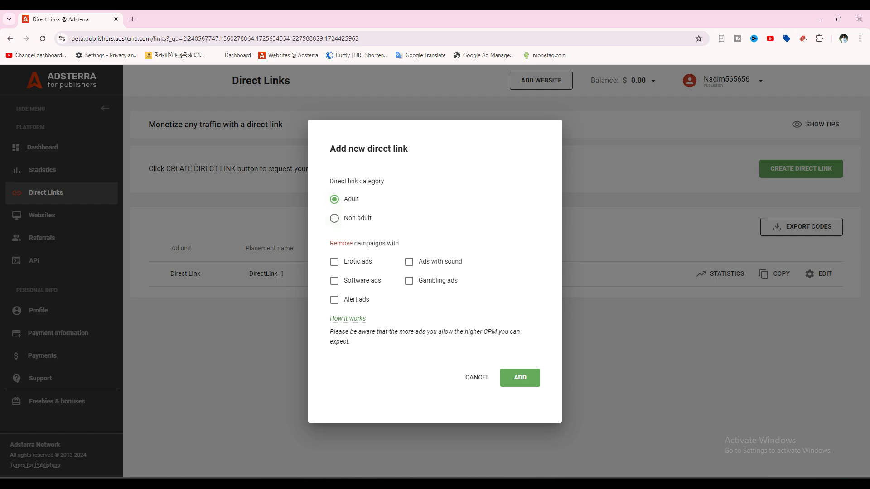
Step: Submit a Non-adult direct link excluding sound, alert and gambling ads, then dismiss the review notice
click(334, 218)
click(409, 262)
click(335, 300)
click(409, 281)
drag(459, 281, 417, 281)
click(409, 280)
click(520, 378)
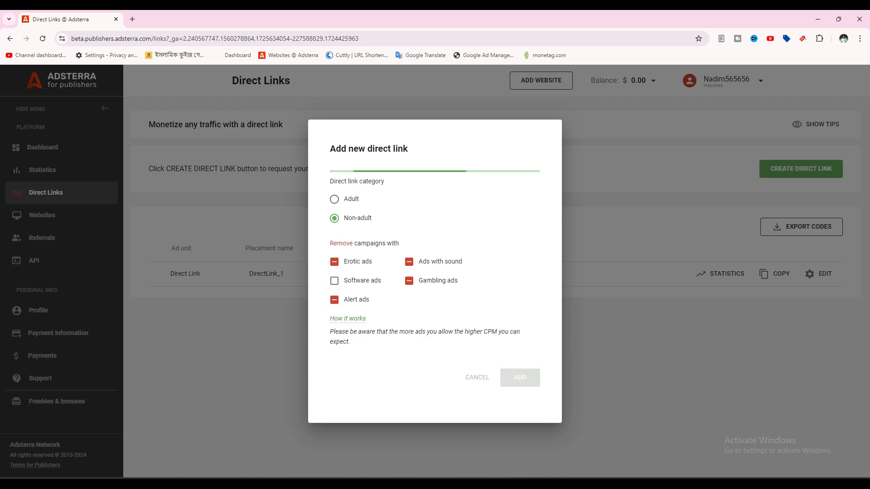
click(491, 301)
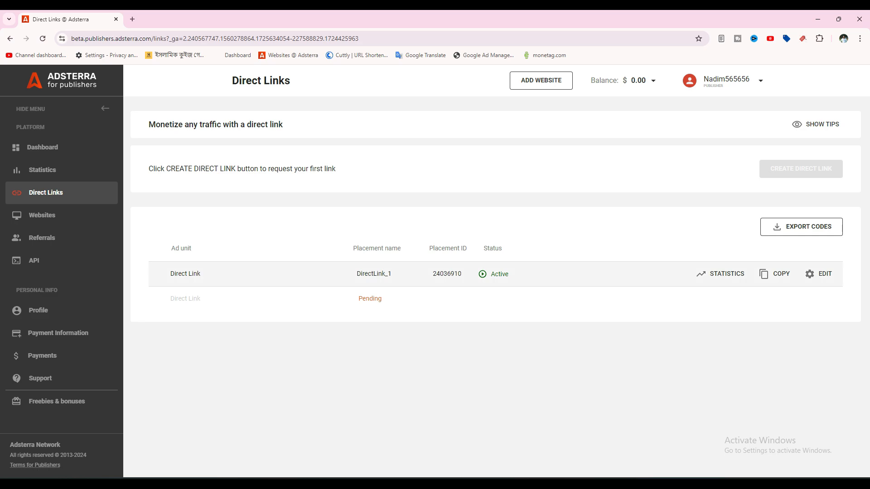
Step: Check DirectLink_1's placement ID and name, reload the Direct Links page, and open a new tab
double_click(446, 274)
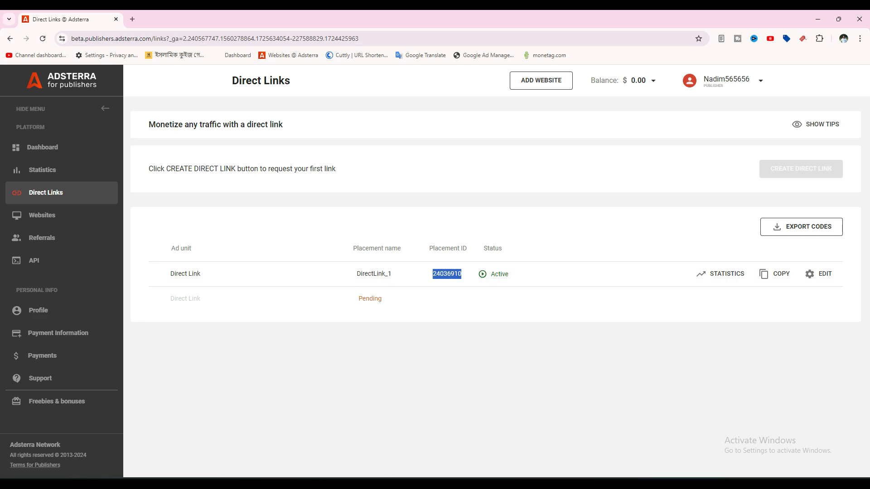
click(458, 304)
drag(356, 274, 391, 273)
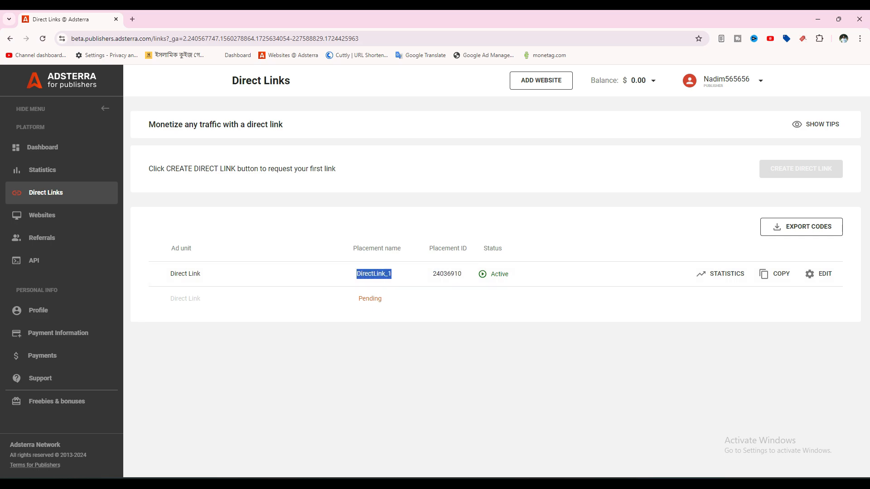
click(437, 306)
click(42, 39)
click(133, 19)
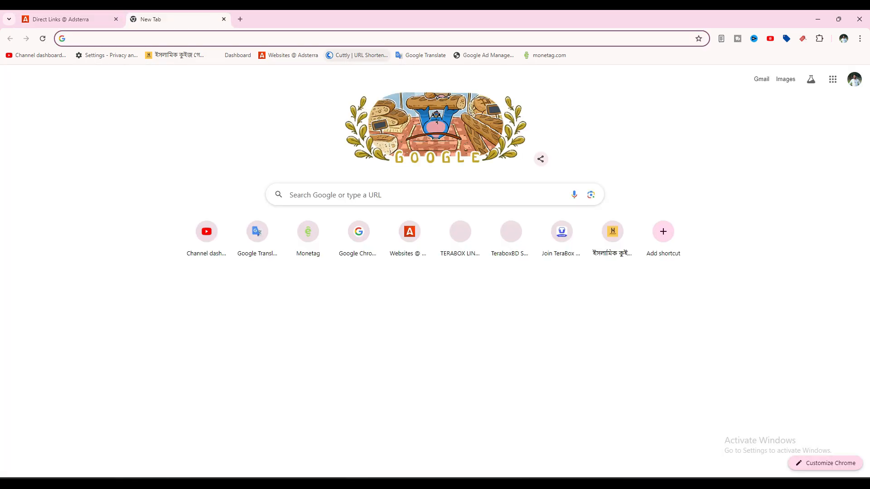
Step: Load Cuttly in the new tab and log in with the saved credentials
click(357, 55)
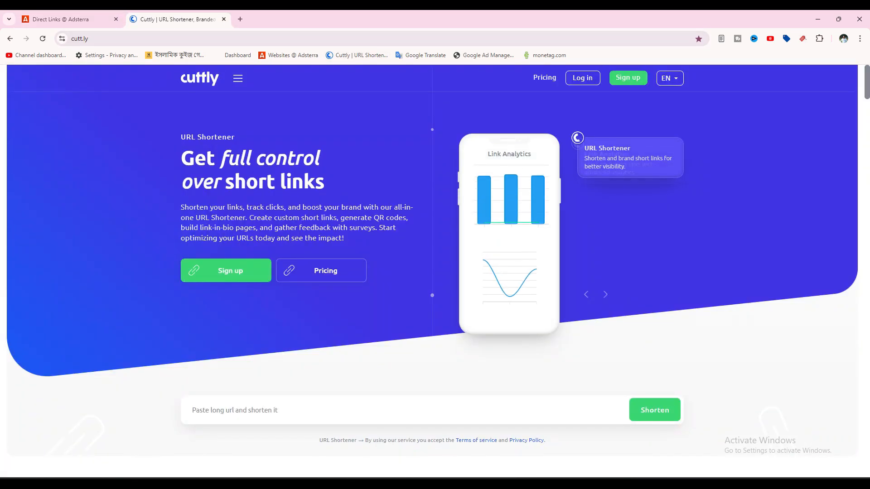
click(582, 78)
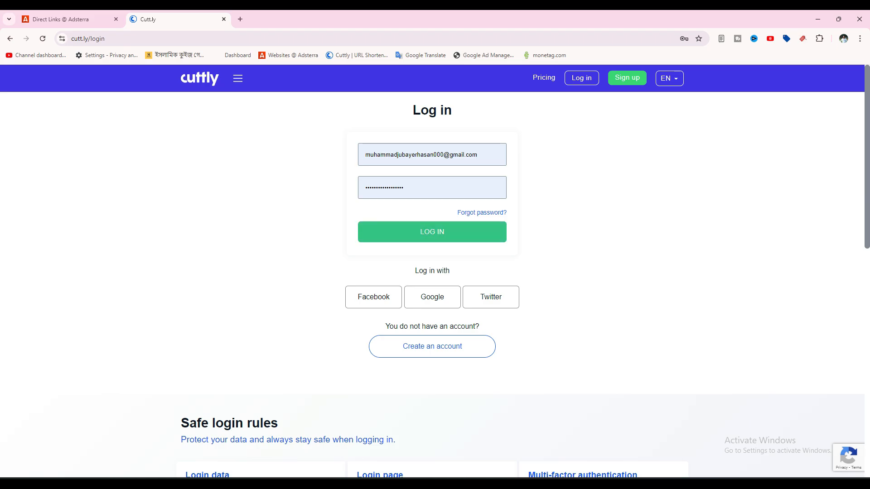
click(432, 232)
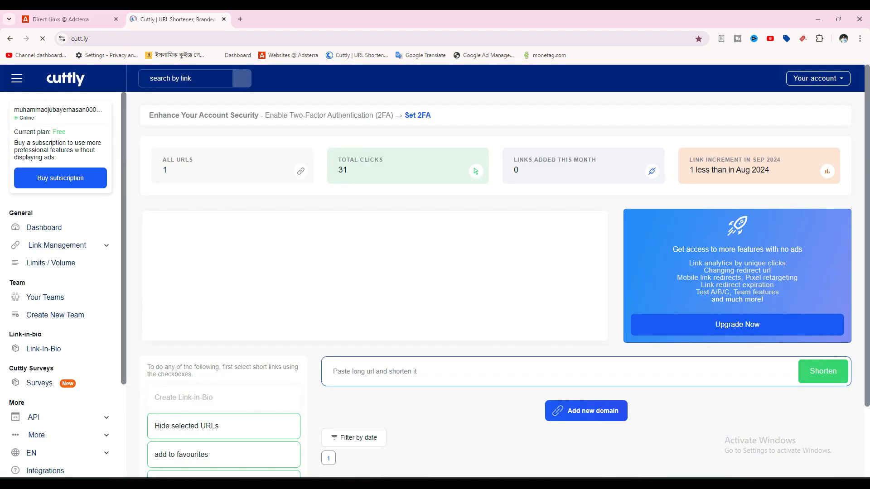
Step: Review the dashboard's Monetag short link with 31 clicks, then switch back to Adsterra
scroll(505, 312, down, 2)
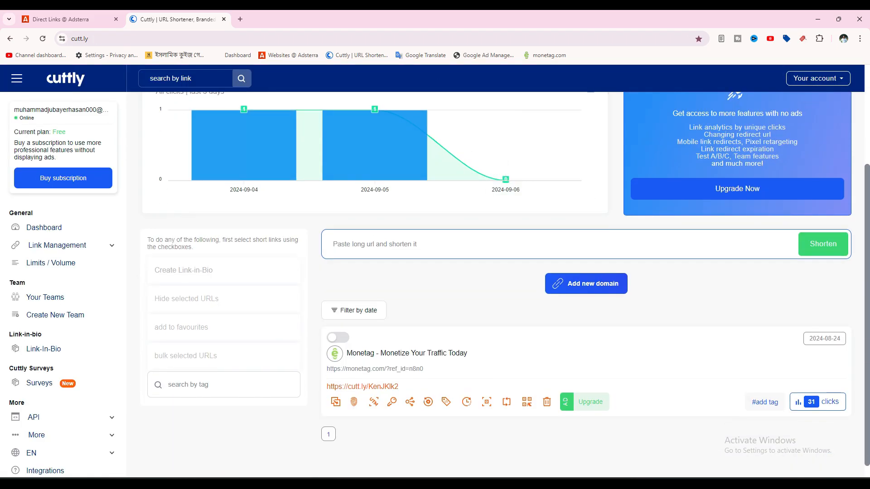
scroll(506, 312, down, 1)
scroll(505, 313, up, 1)
scroll(506, 312, down, 2)
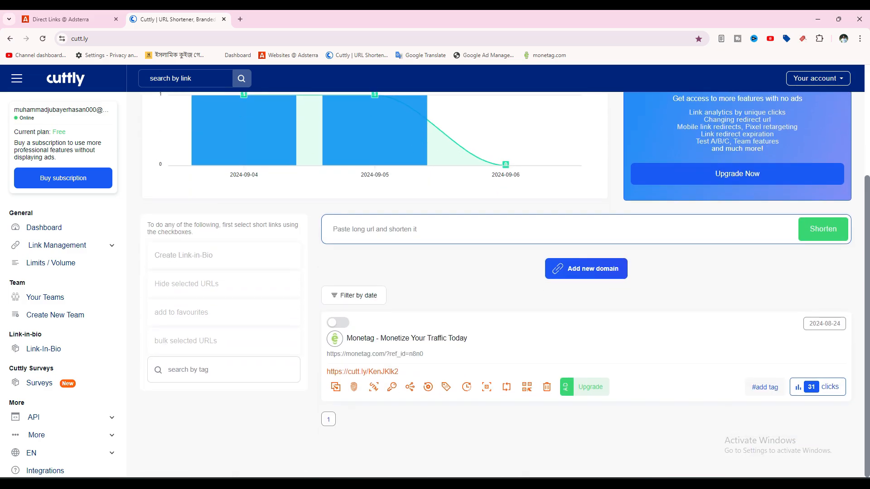
drag(424, 354, 367, 354)
click(367, 355)
scroll(506, 312, up, 3)
scroll(506, 313, down, 3)
scroll(506, 312, up, 3)
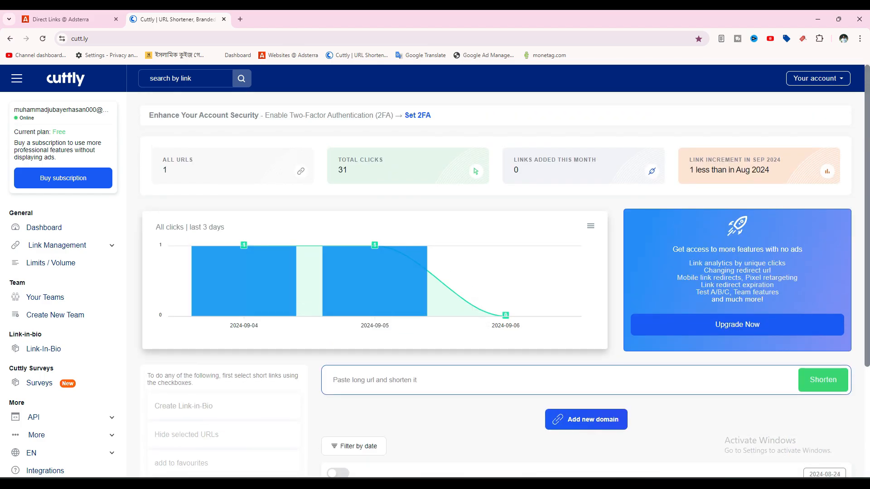
scroll(505, 282, down, 3)
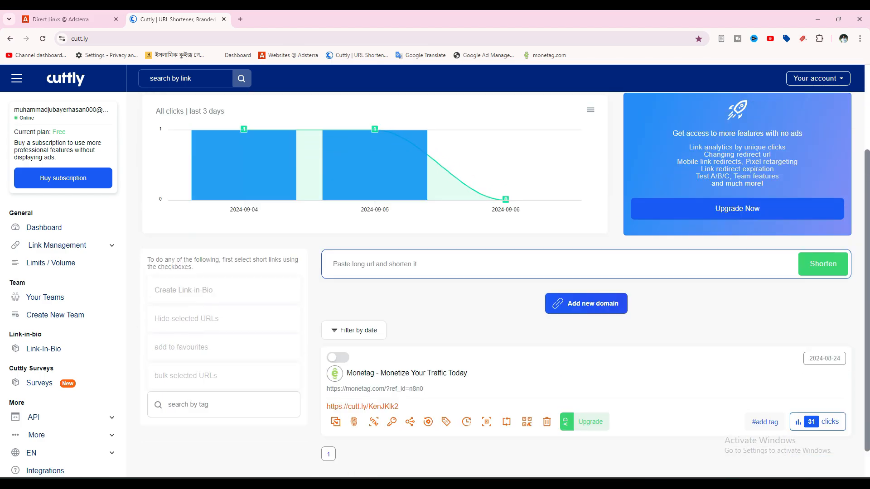
scroll(504, 282, up, 3)
click(67, 19)
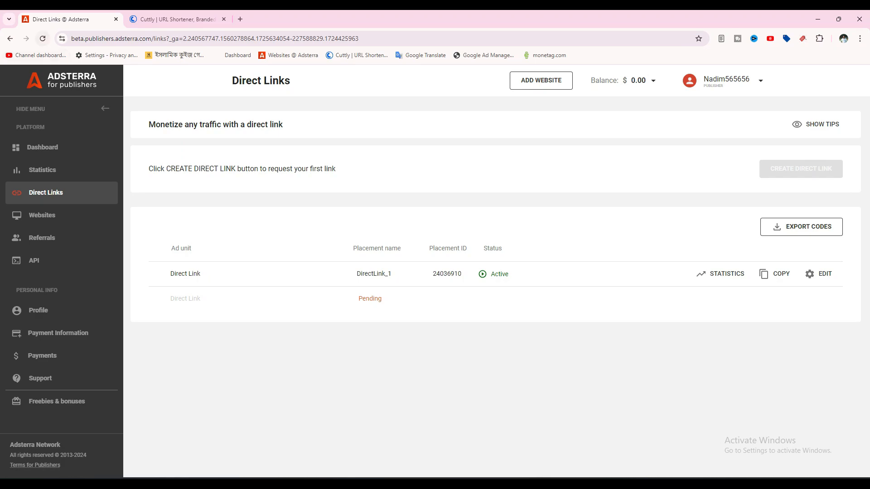
Step: Reload to confirm DirectLink_2 (ID 24189230) is Active and copy its URL
click(43, 38)
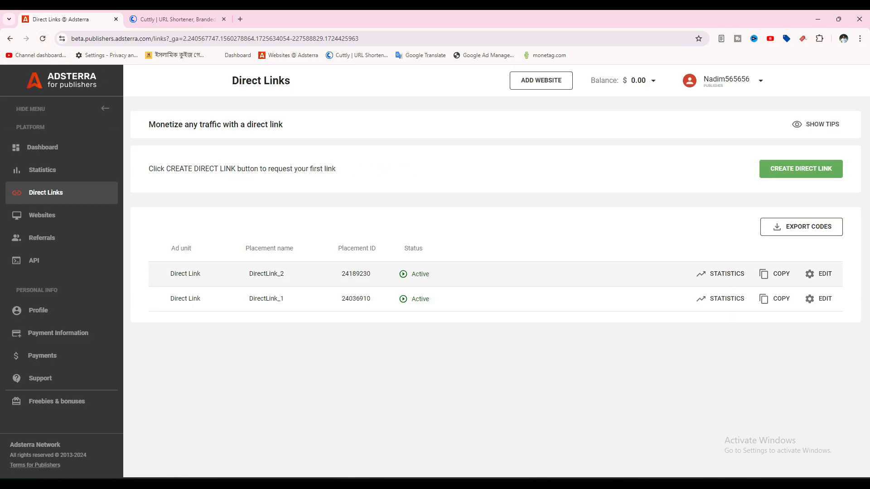
drag(170, 274, 285, 274)
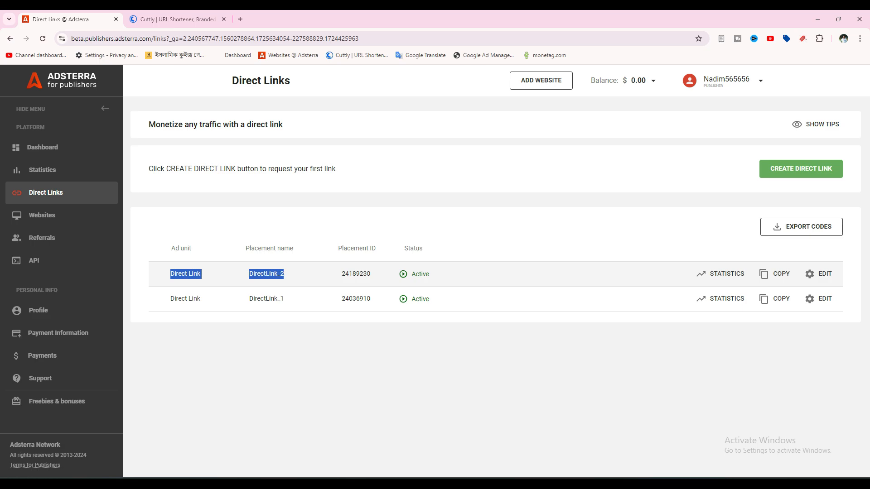
click(290, 274)
drag(341, 274, 371, 274)
click(381, 335)
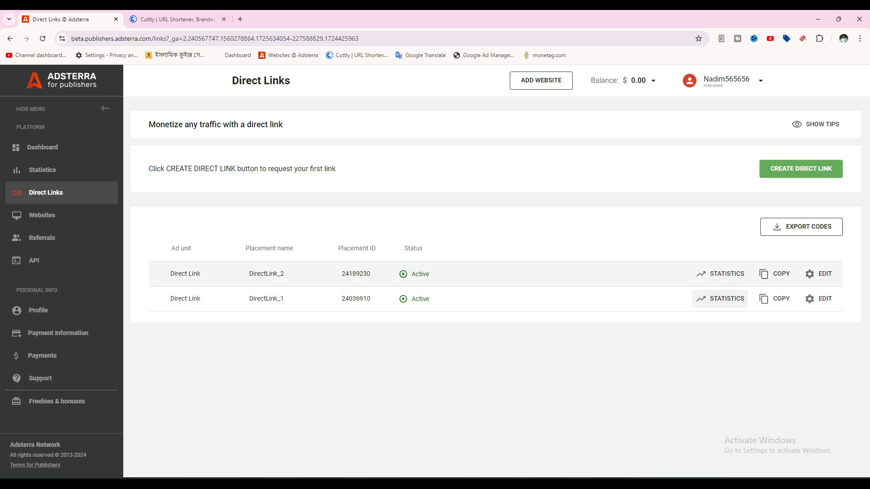
click(774, 274)
Step: Paste the intrudeimpolitetortoise.com direct link into Cuttly and shorten it
click(178, 19)
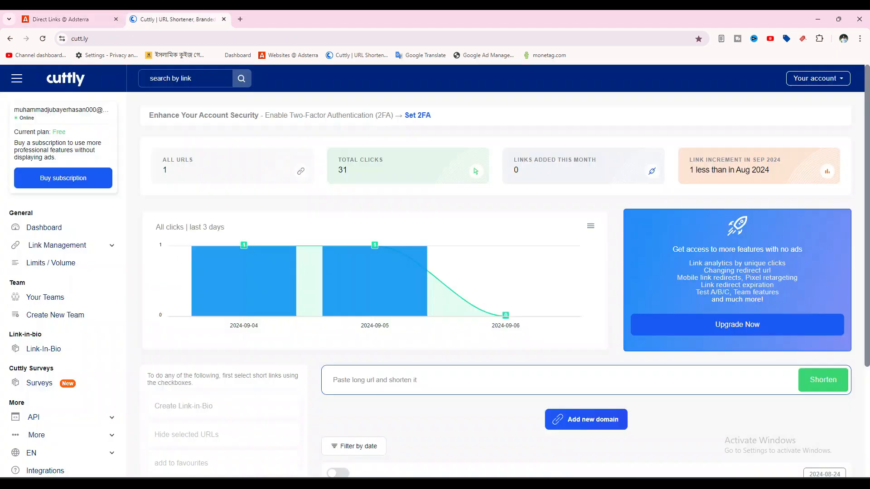
scroll(407, 272, down, 1)
click(378, 335)
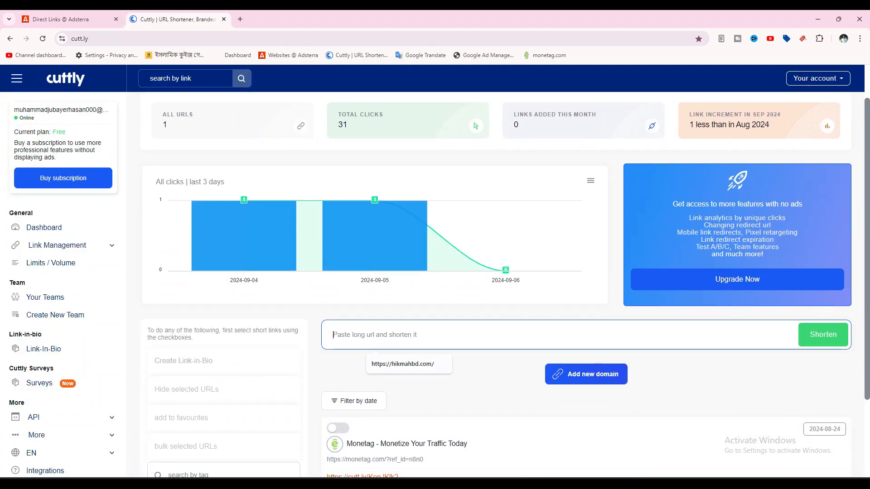
key(ctrl+v)
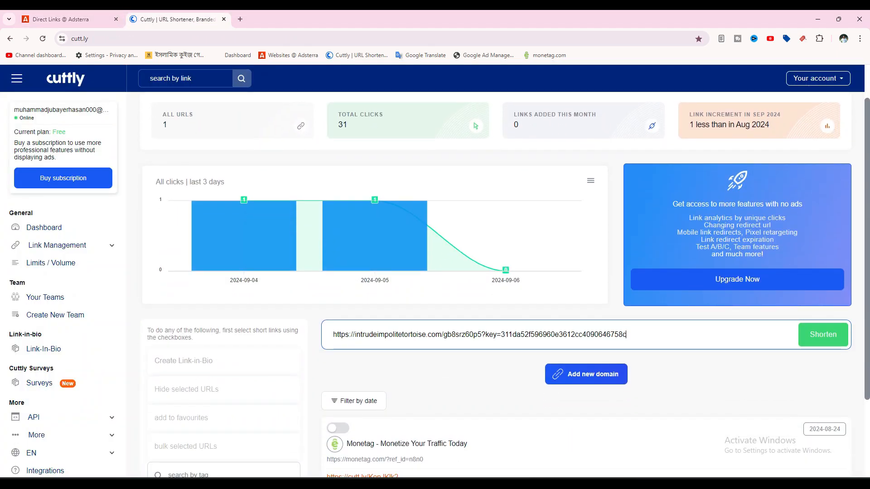
key(Return)
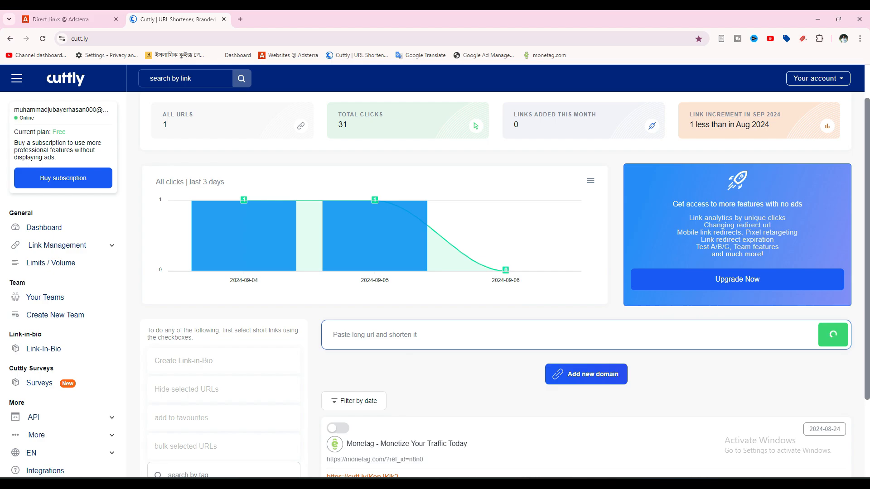
scroll(496, 286, down, 3)
click(409, 154)
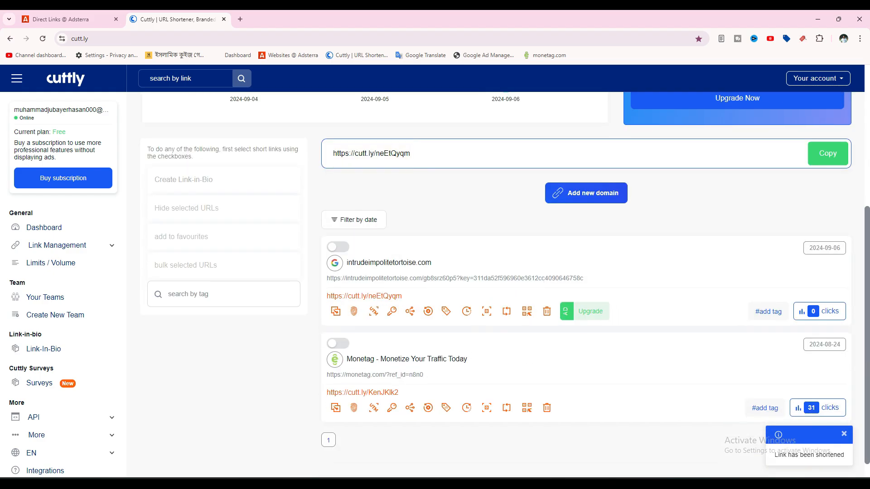
click(827, 154)
click(335, 312)
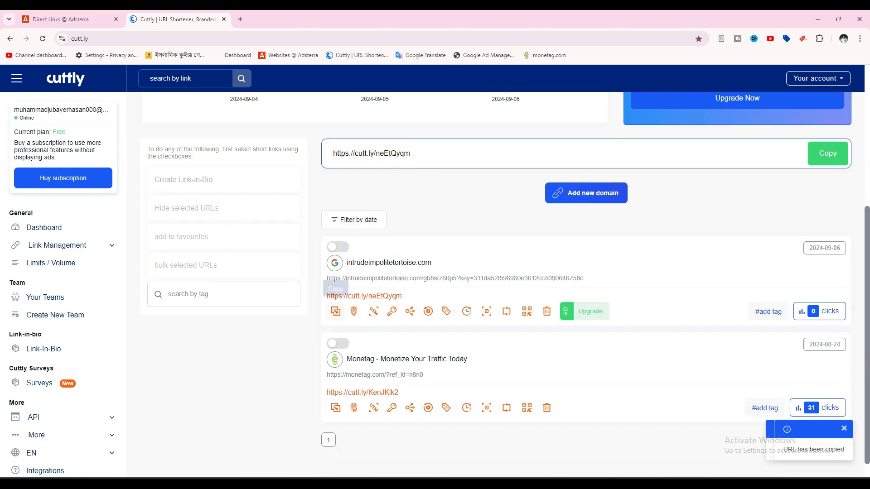
click(335, 311)
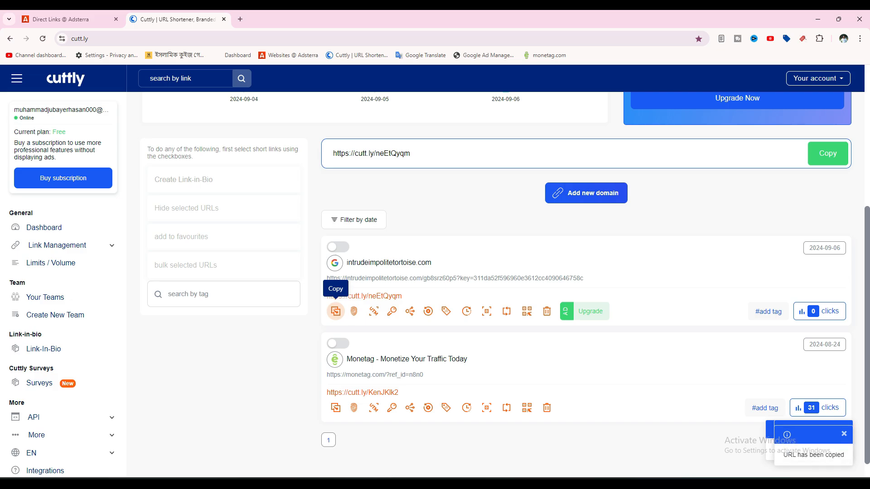
scroll(317, 308, up, 5)
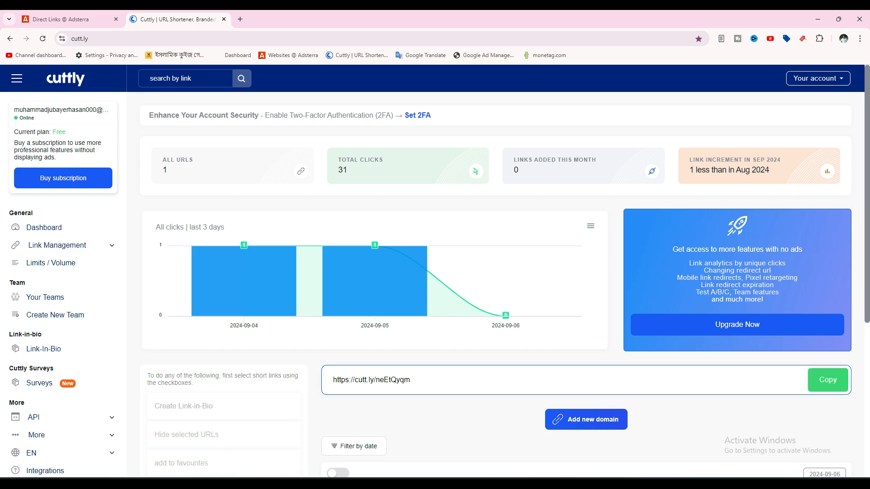
mouse_move(245, 281)
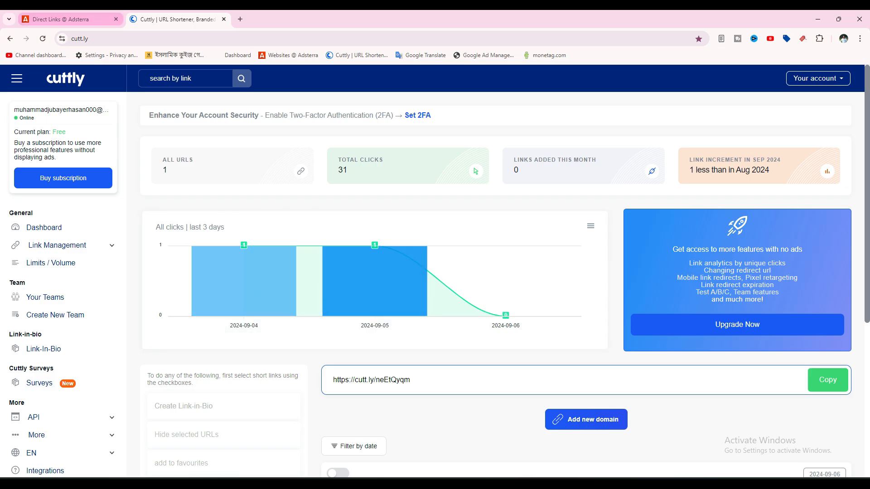
scroll(267, 290, down, 1)
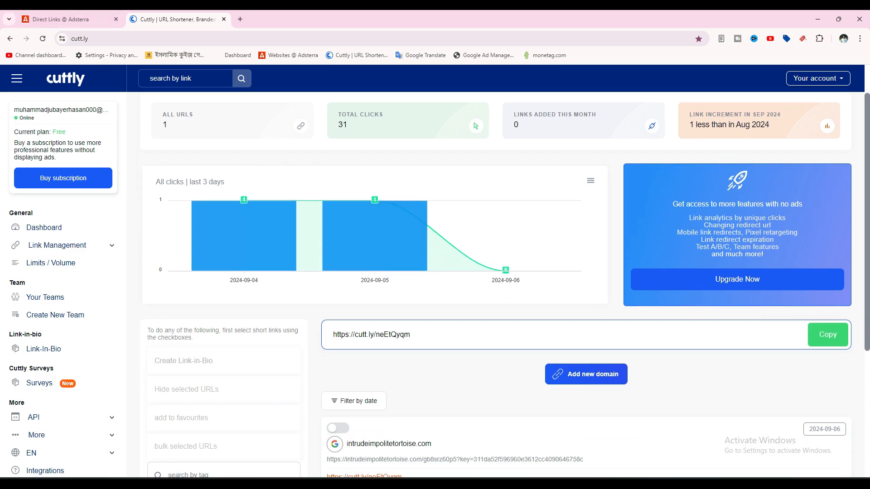
key(ctrl+t)
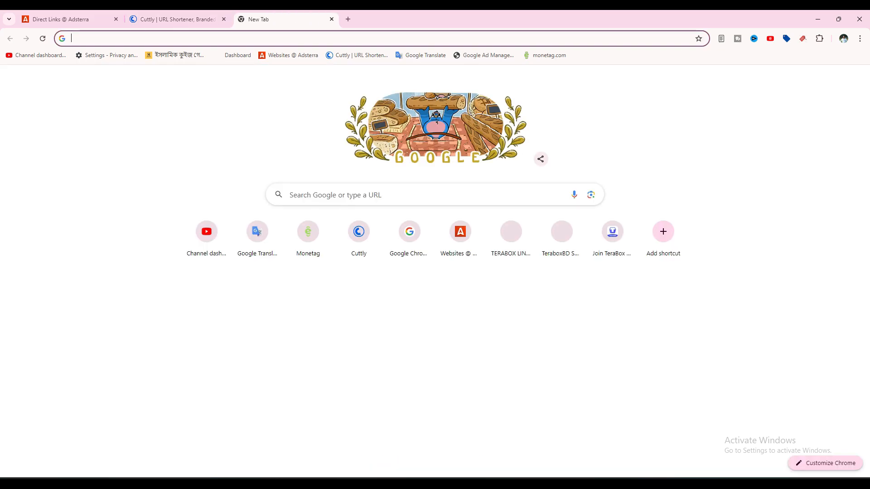
key(ctrl+v)
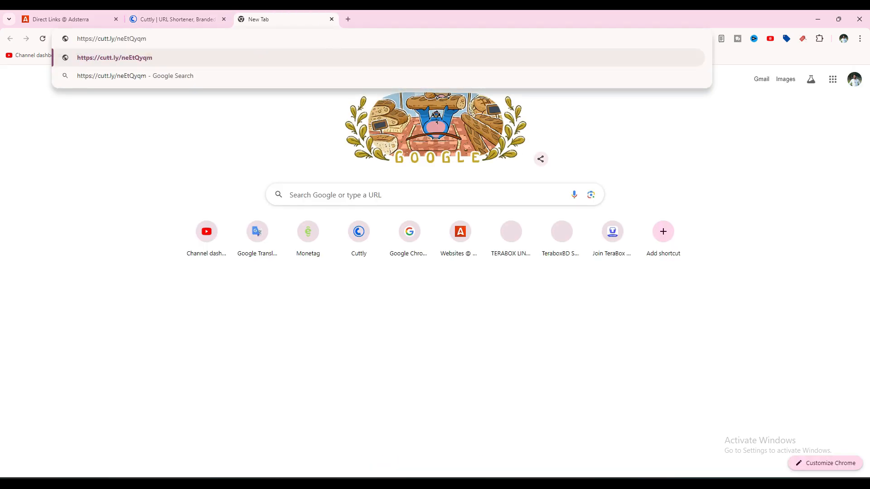
key(ctrl+w)
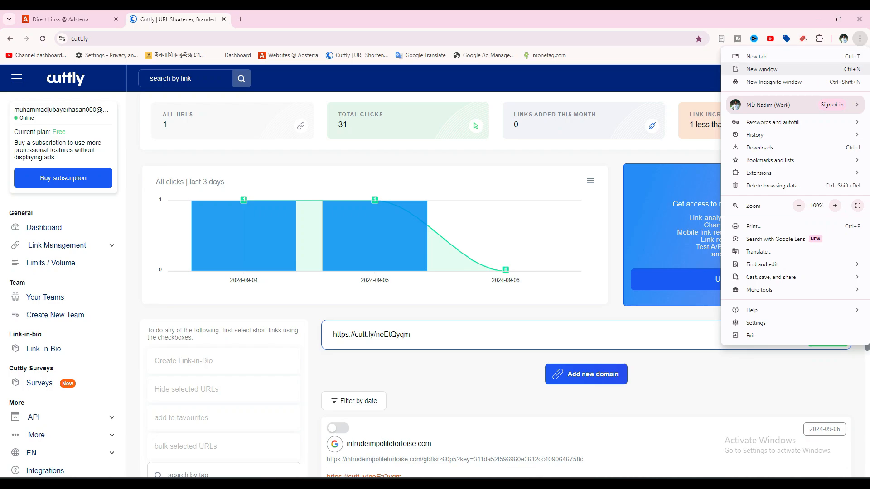
click(775, 82)
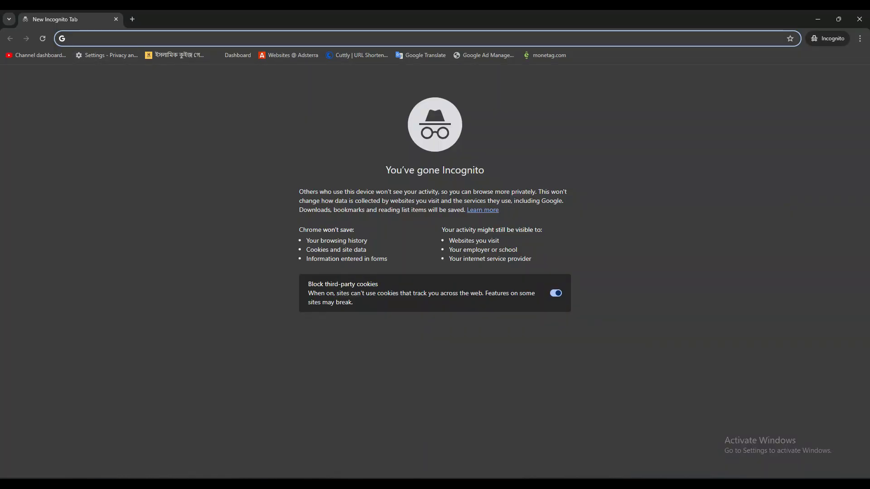
key(ctrl+v)
key(Return)
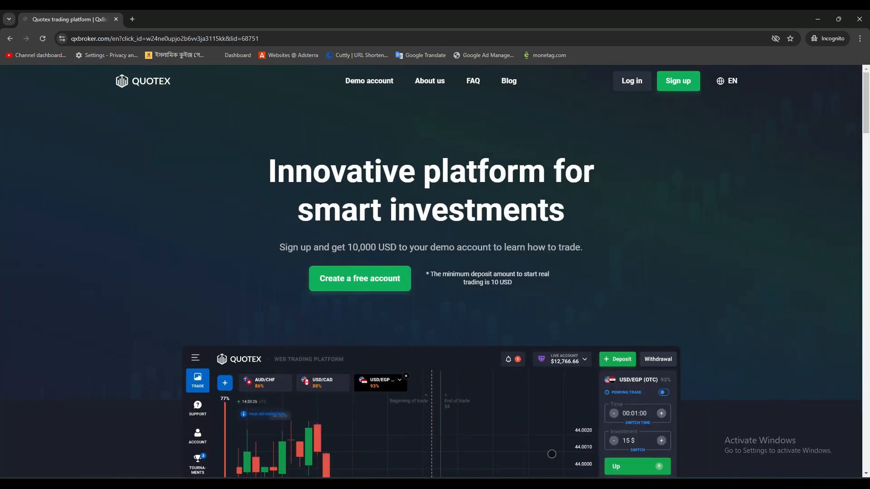
scroll(430, 272, down, 10)
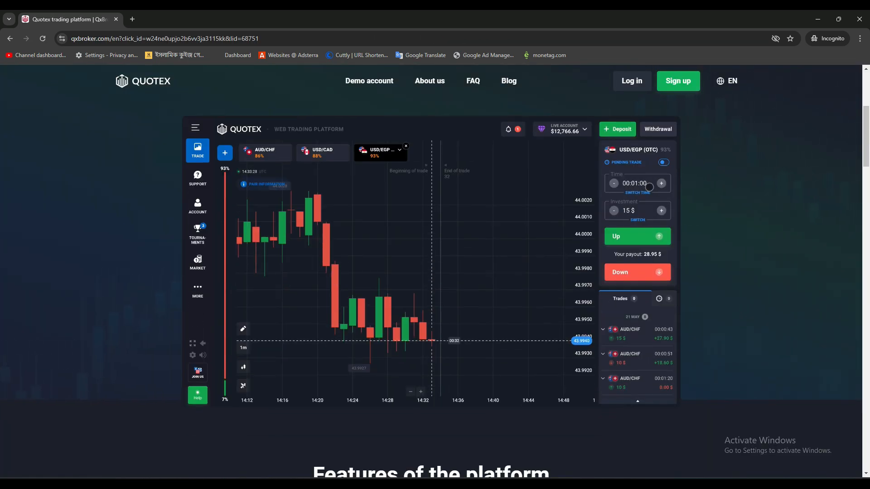
scroll(431, 271, down, 8)
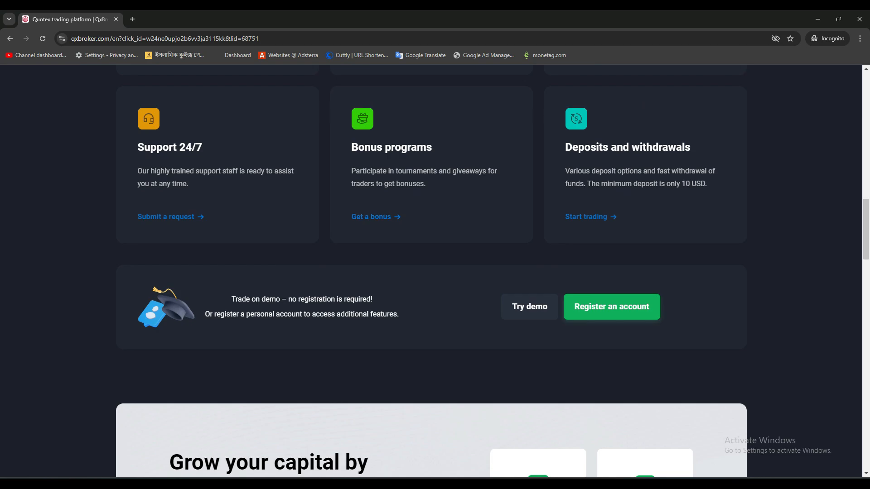
scroll(430, 272, down, 5)
scroll(430, 271, up, 20)
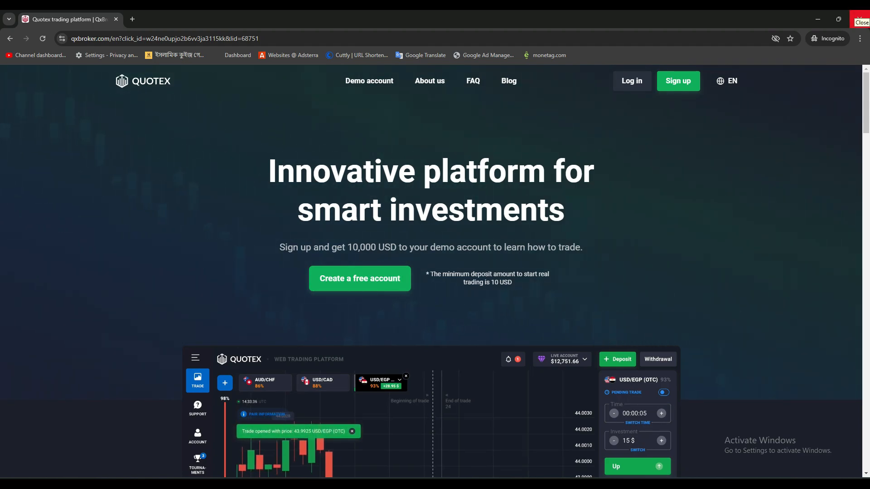
click(859, 19)
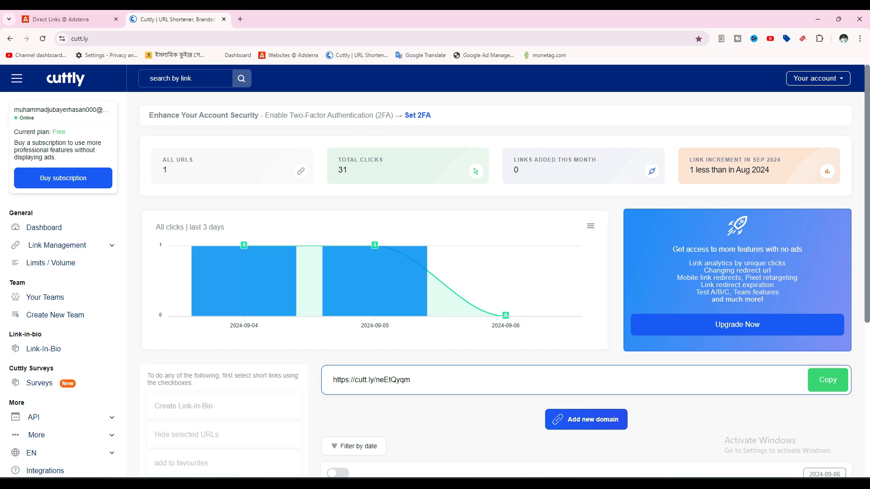
Step: Return to the Adsterra tab and reload Direct Links, showing DirectLink_2 and DirectLink_1 active
click(68, 19)
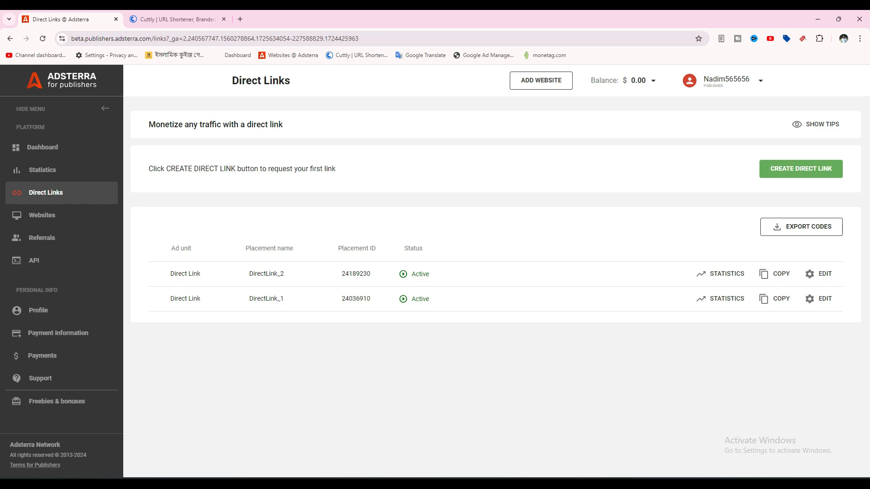
click(43, 38)
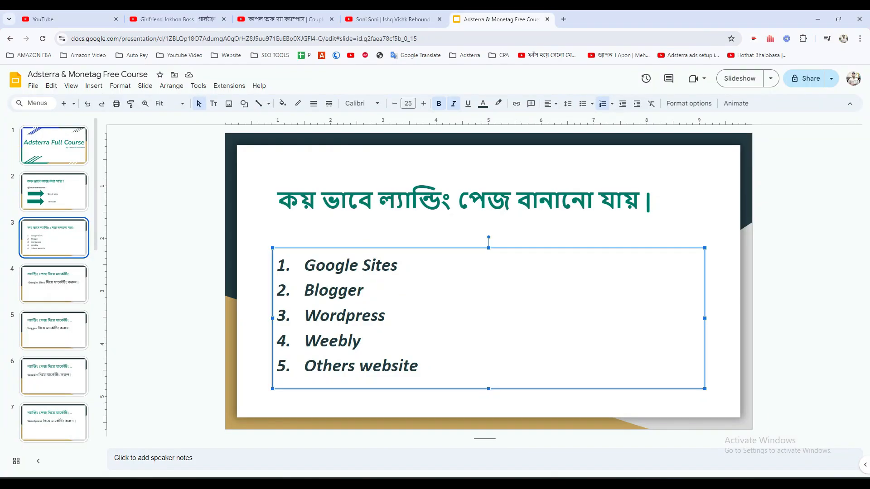
drag(402, 265, 315, 265)
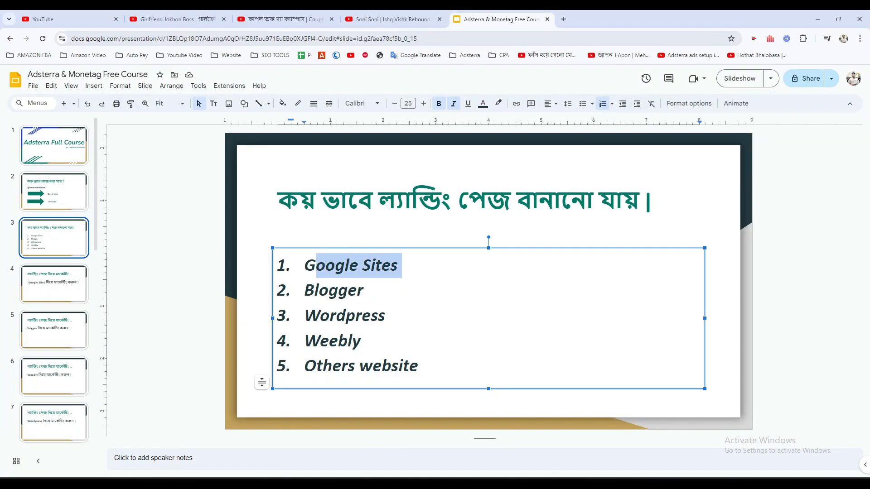
click(402, 265)
drag(402, 265, 304, 265)
click(401, 265)
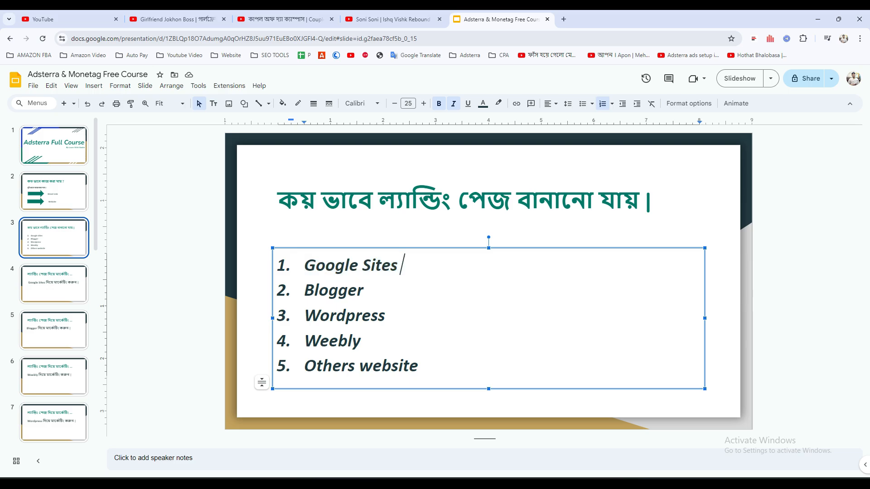
drag(363, 290, 304, 290)
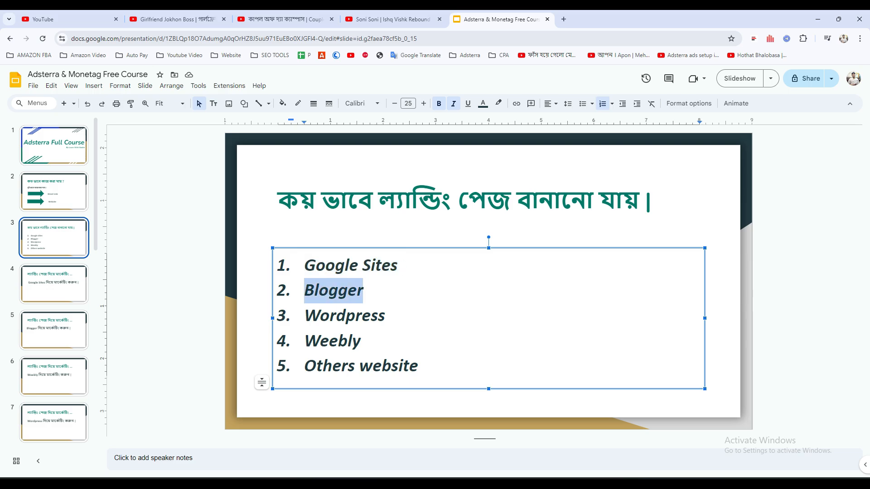
double_click(389, 316)
click(363, 340)
drag(386, 315, 304, 315)
click(419, 366)
drag(420, 366, 304, 366)
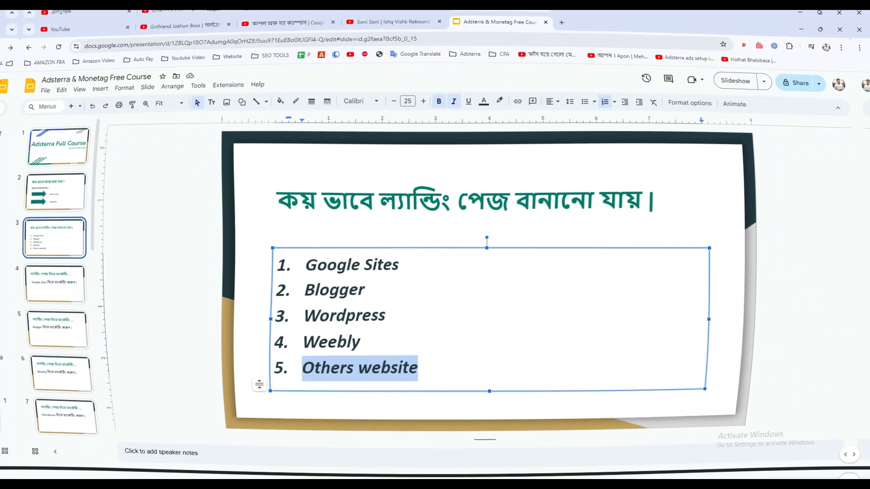
click(363, 290)
key(Escape)
key(Escape)
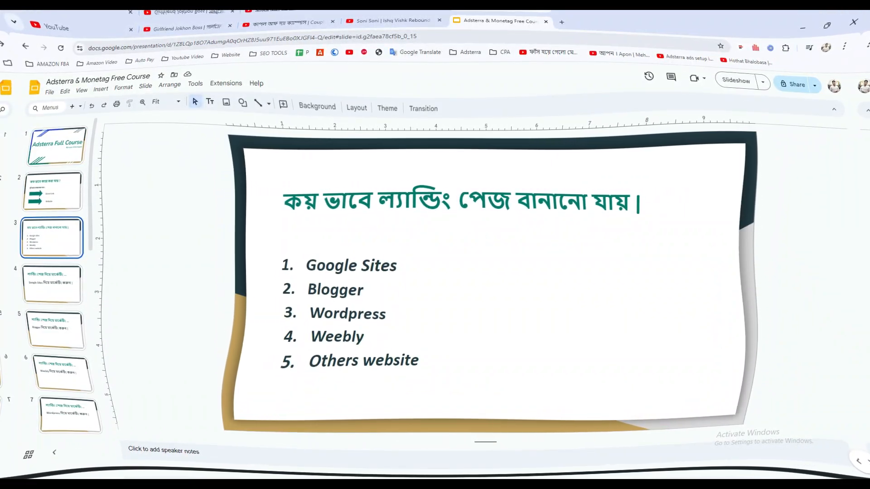